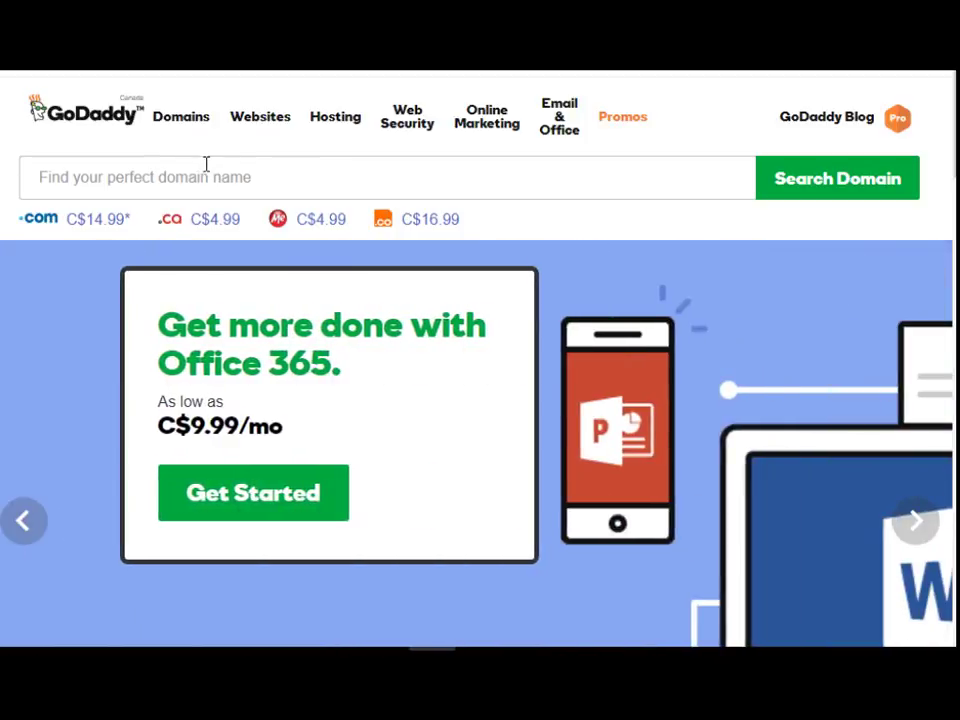
Click into the home page domain search box to enter graphicdesign.com
left_click(206, 176)
type("graphicdesign.com")
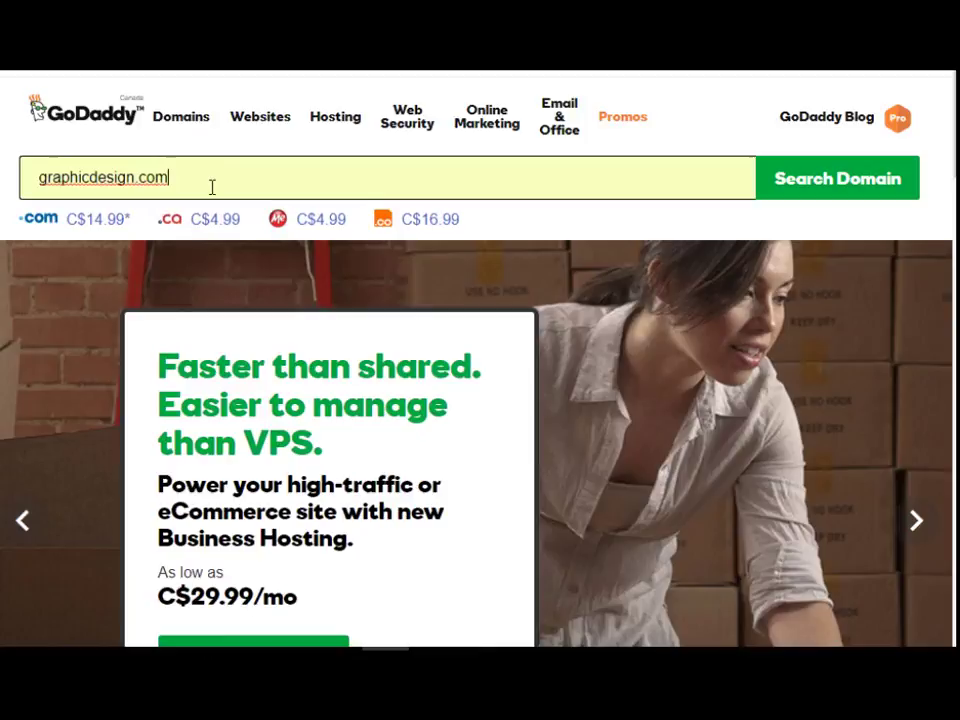
left_click_drag(212, 186, 26, 178)
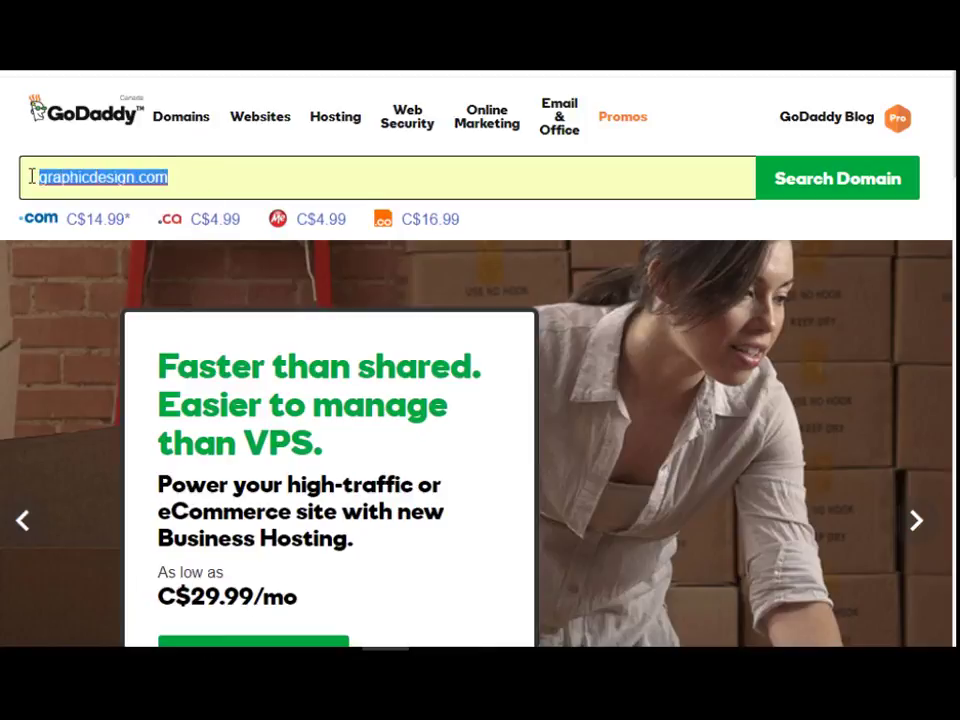
left_click(193, 177)
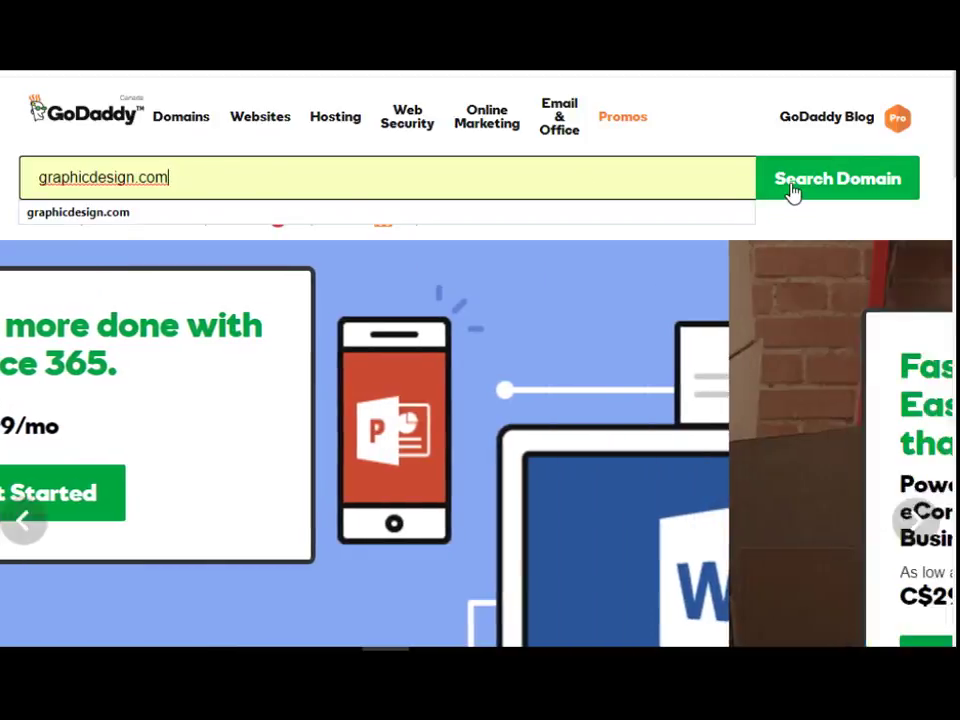
Search graphicdesign.com and scroll through the suggested alternative extensions
left_click(791, 190)
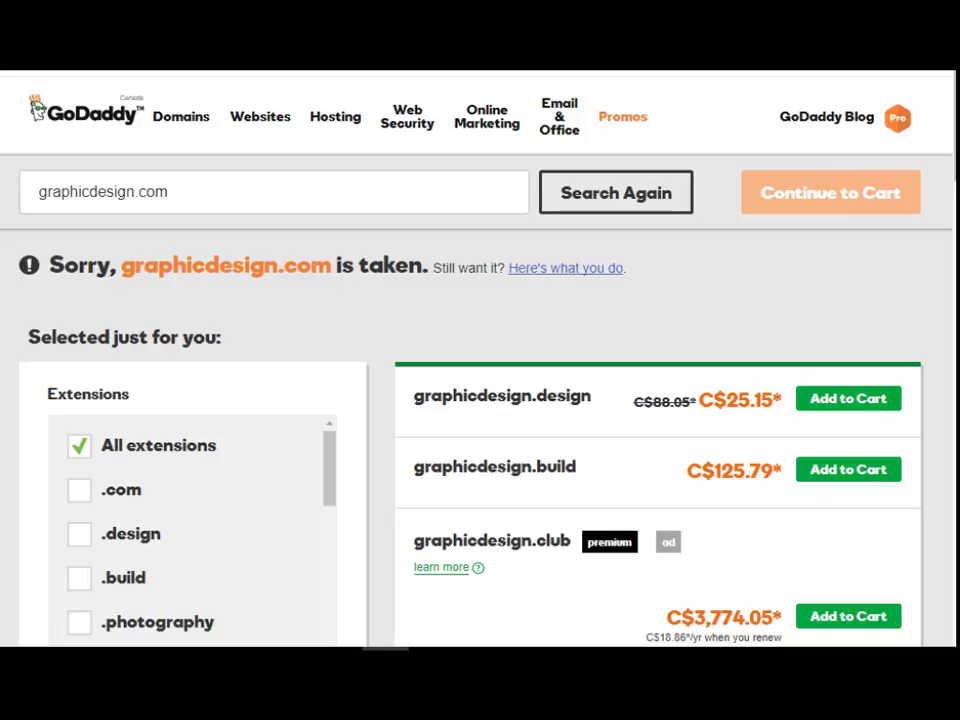
scroll(824, 172, "down", 2)
scroll(824, 172, "down", 1)
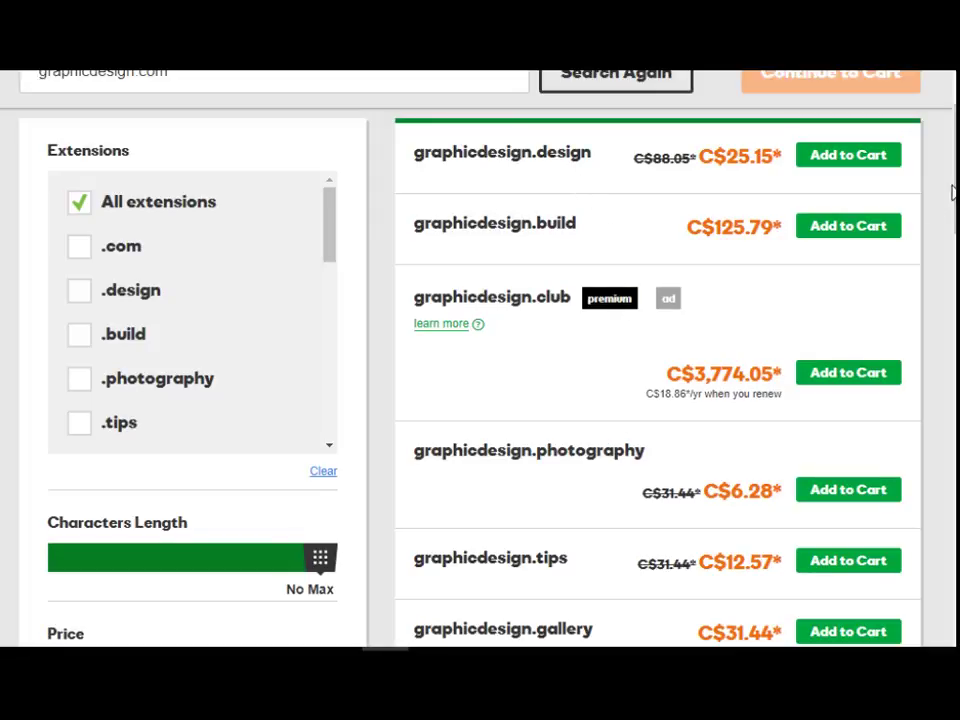
scroll(952, 190, "down", 2)
scroll(951, 272, "down", 5)
scroll(945, 302, "down", 2)
scroll(938, 311, "down", 2)
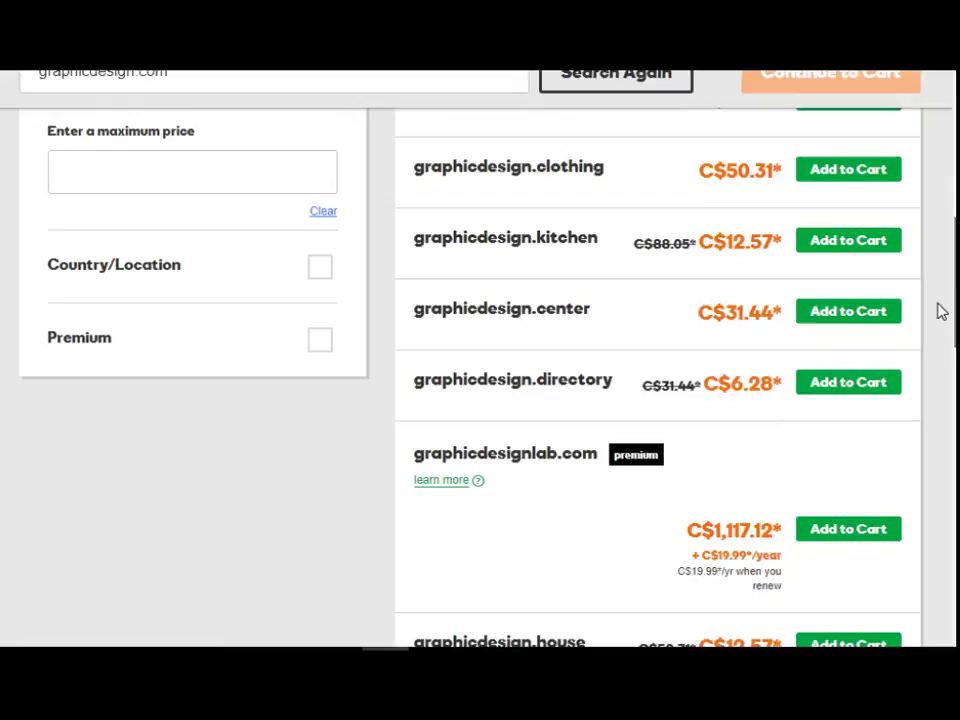
scroll(930, 357, "down", 4)
scroll(930, 365, "down", 2)
scroll(929, 390, "down", 3)
scroll(927, 415, "down", 1)
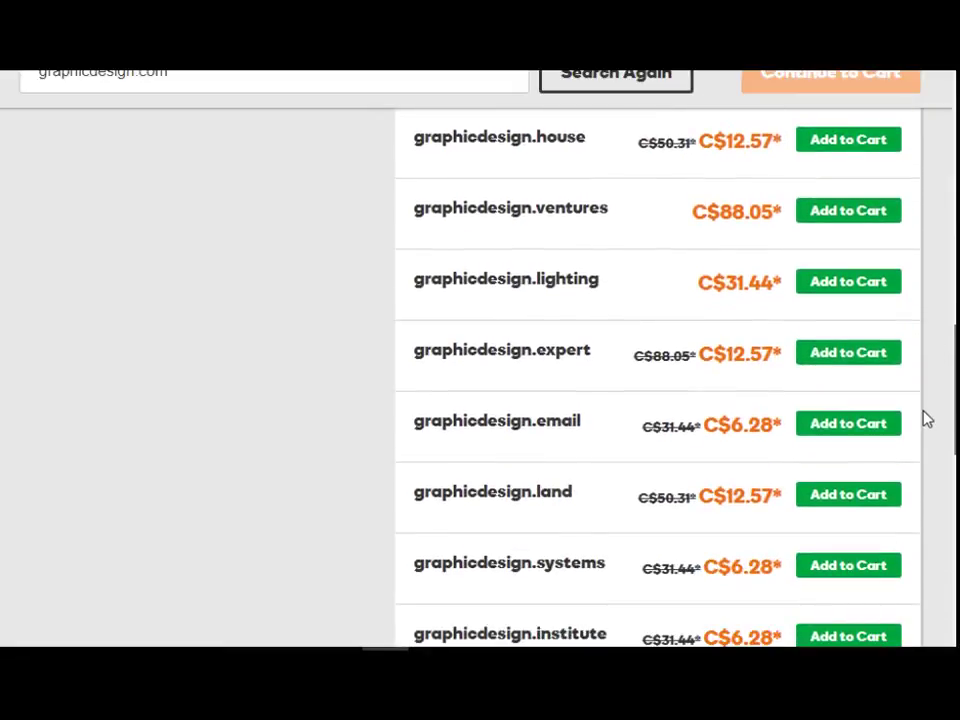
scroll(935, 300, "up", 10)
scroll(947, 170, "up", 2)
scroll(950, 145, "up", 2)
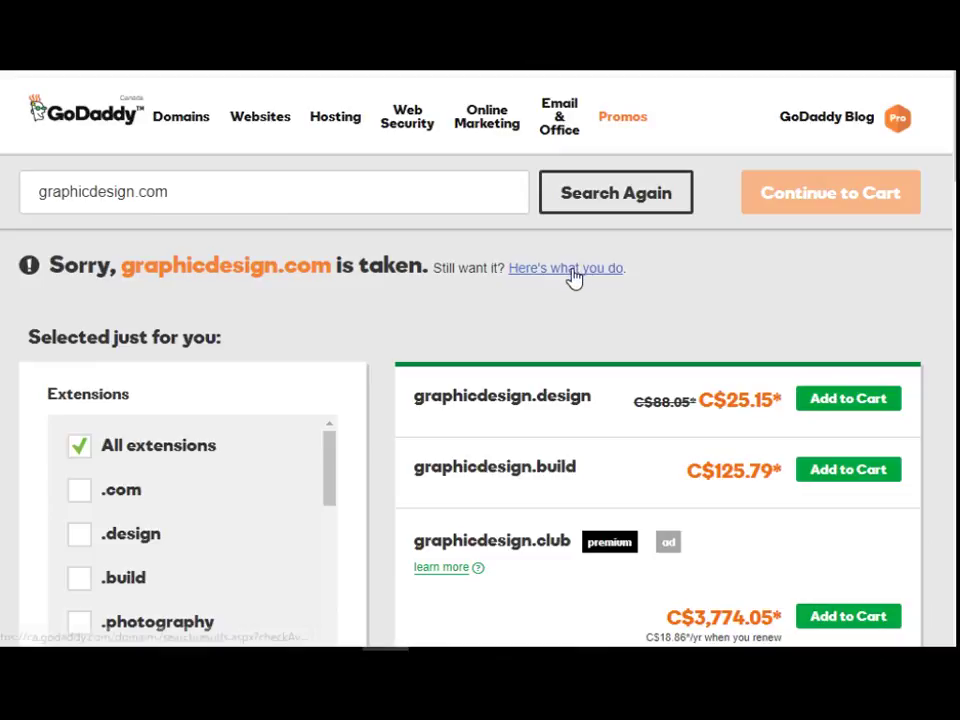
Highlight the 'Still want it?' note and the taken name graphicdesign.com
left_click_drag(434, 268, 500, 268)
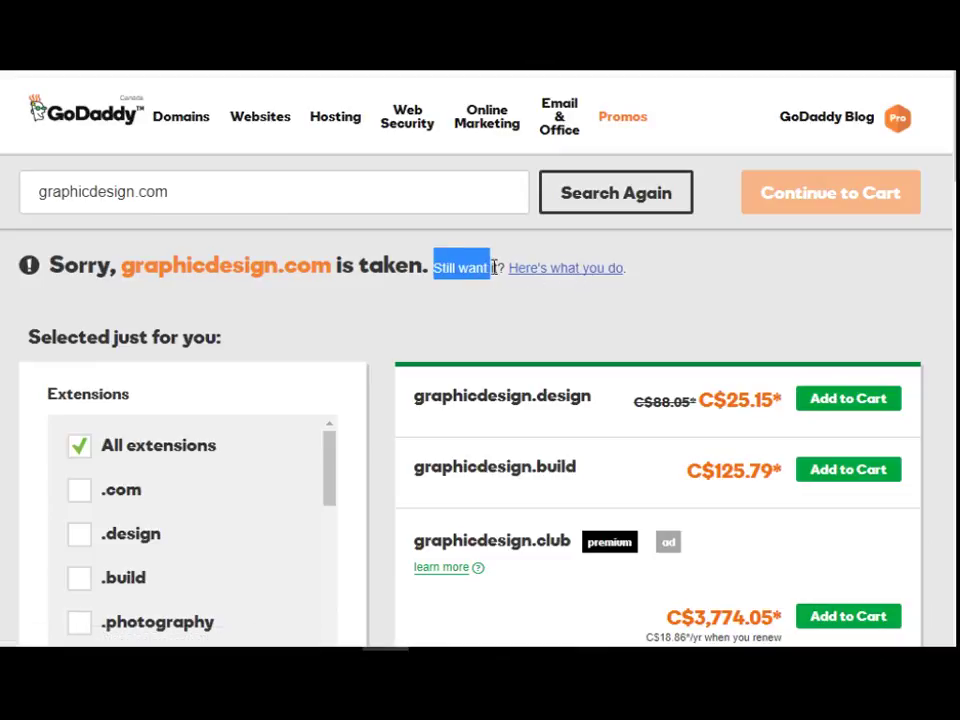
left_click(506, 303)
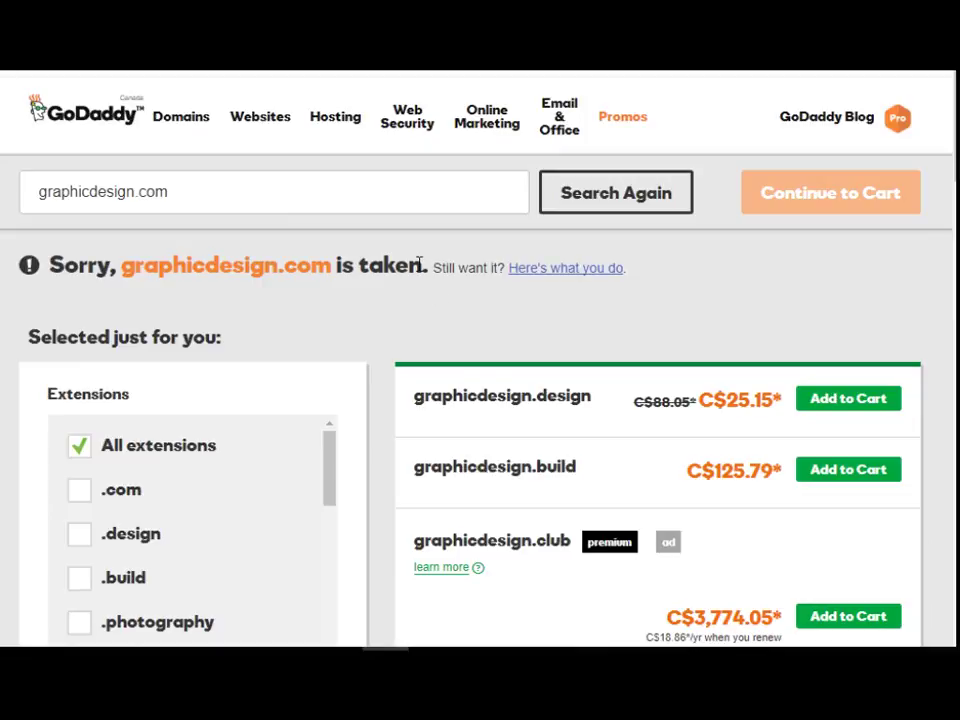
left_click_drag(333, 265, 120, 266)
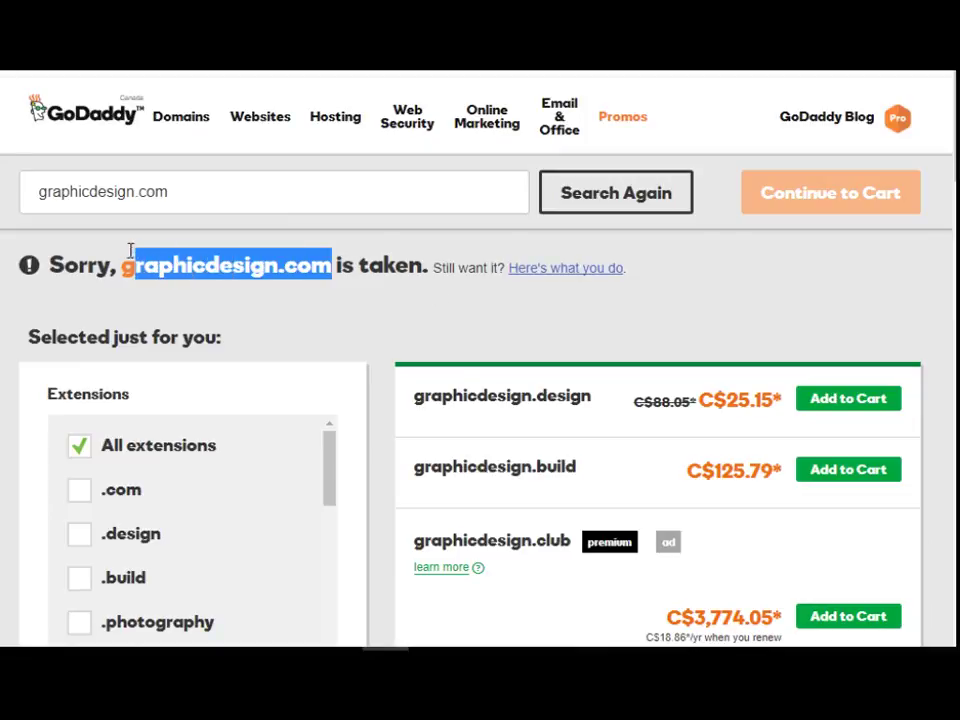
left_click(286, 272)
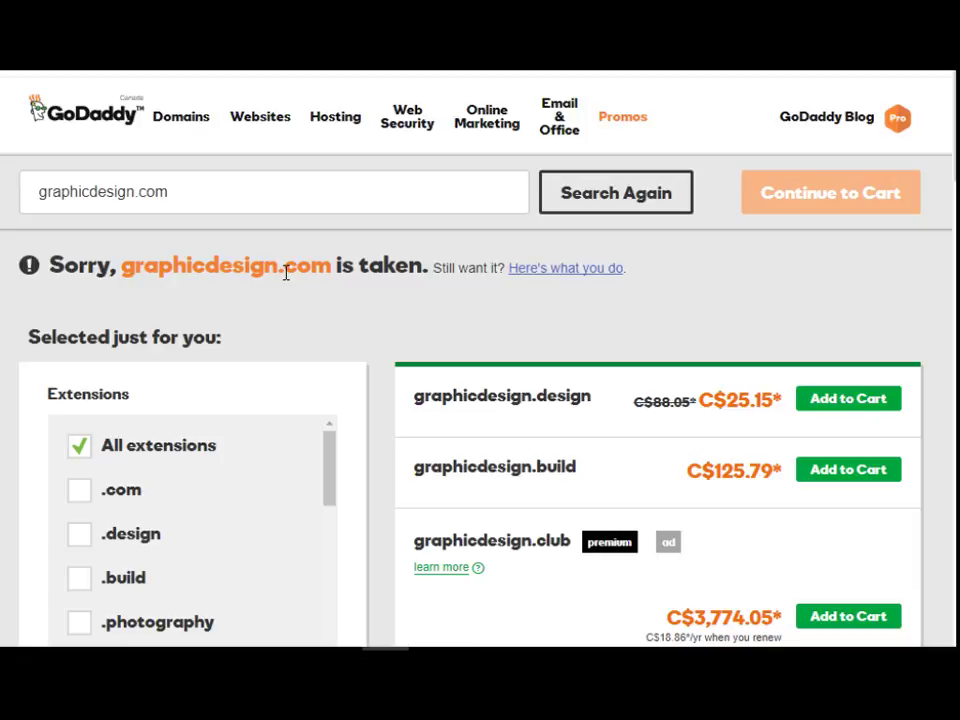
Add 555 after 'graphicdesign' and search the availability of graphicdesign555.com
left_click(134, 197)
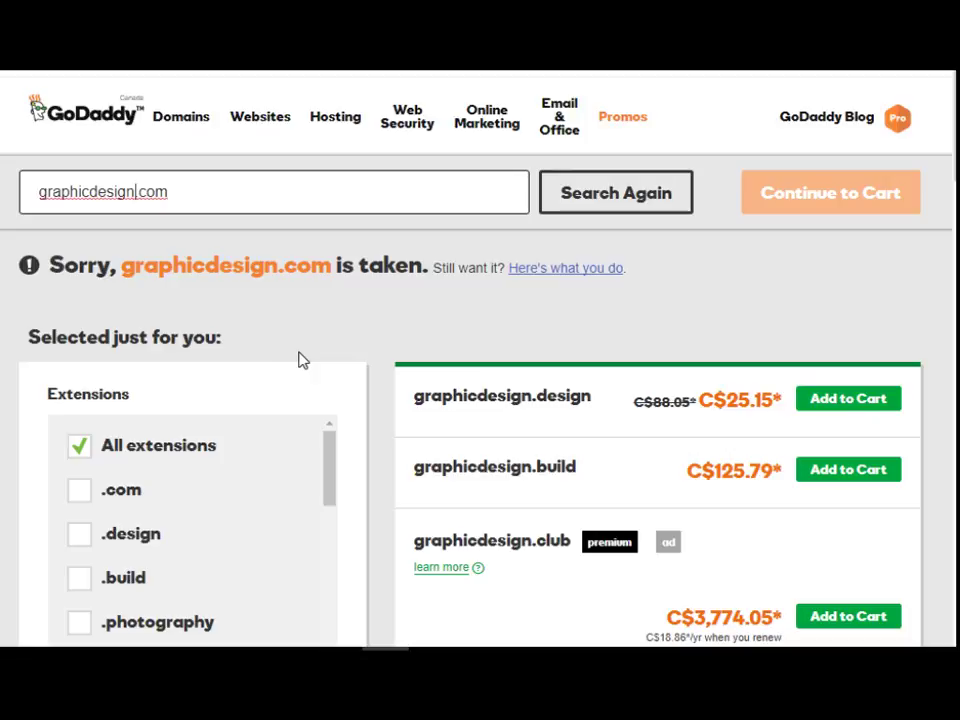
type("5")
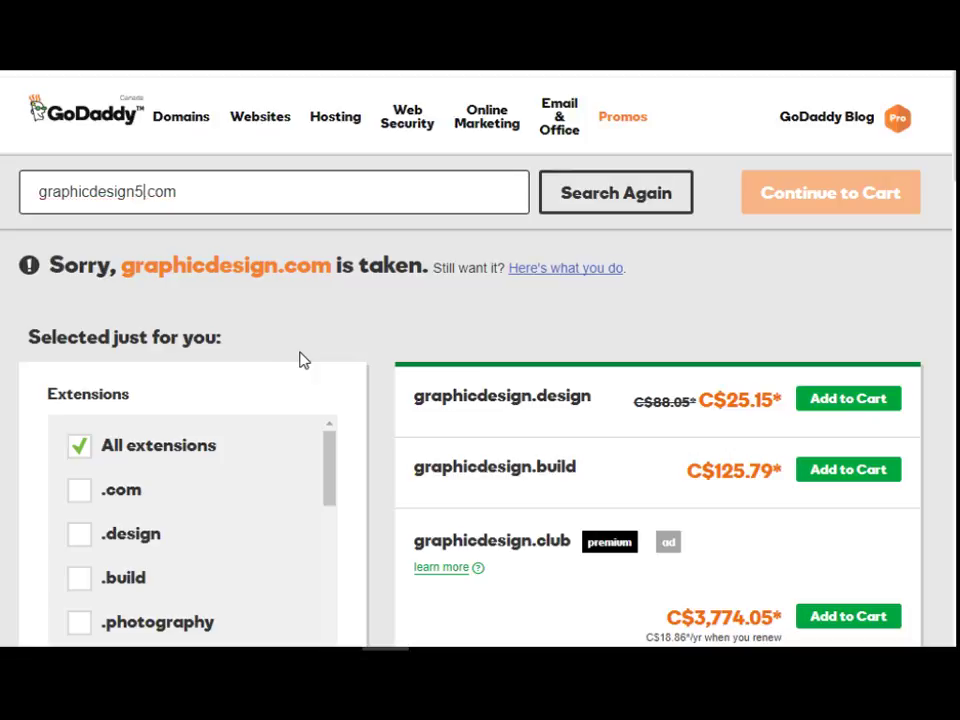
type("55")
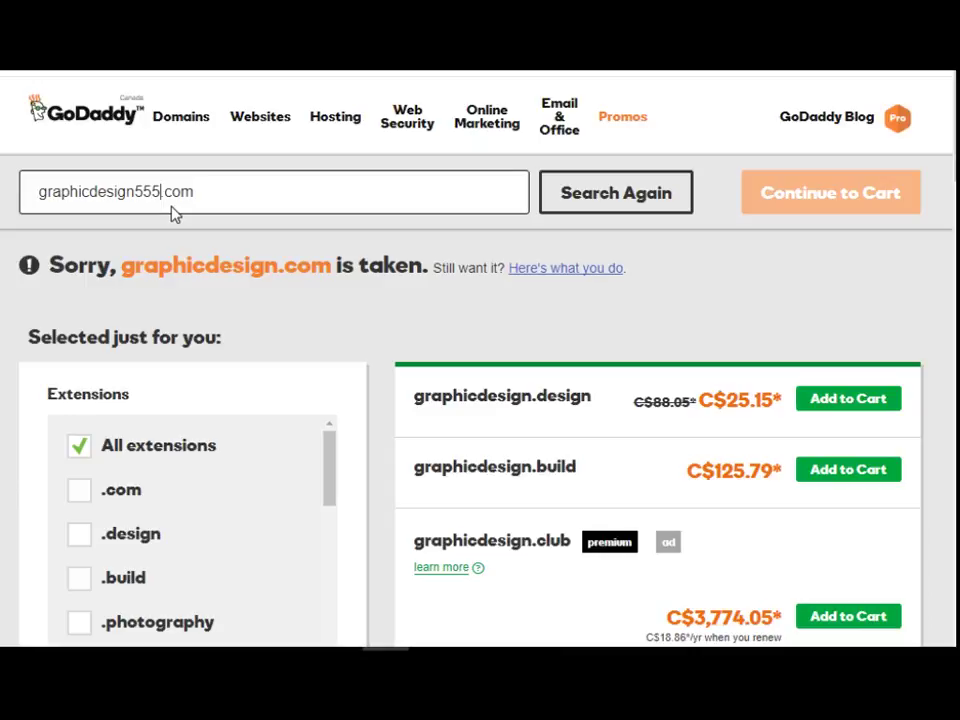
left_click(163, 195)
left_click(598, 198)
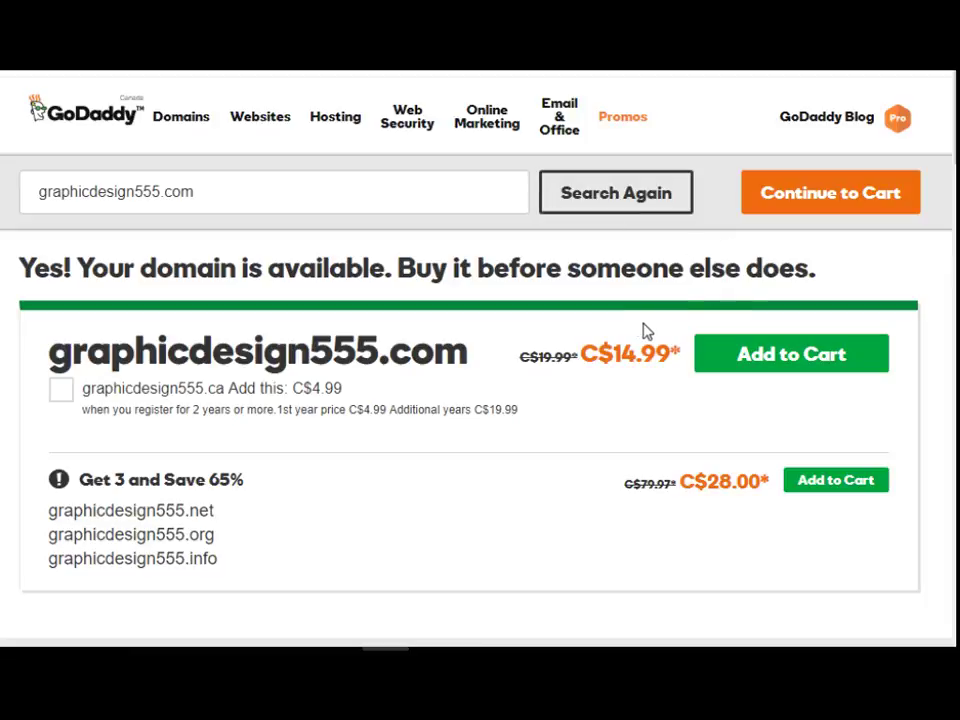
Review the Get 3 bundle offer for the .net, .org and .info versions without adding it
scroll(310, 265, "down", 2)
scroll(310, 265, "down", 2)
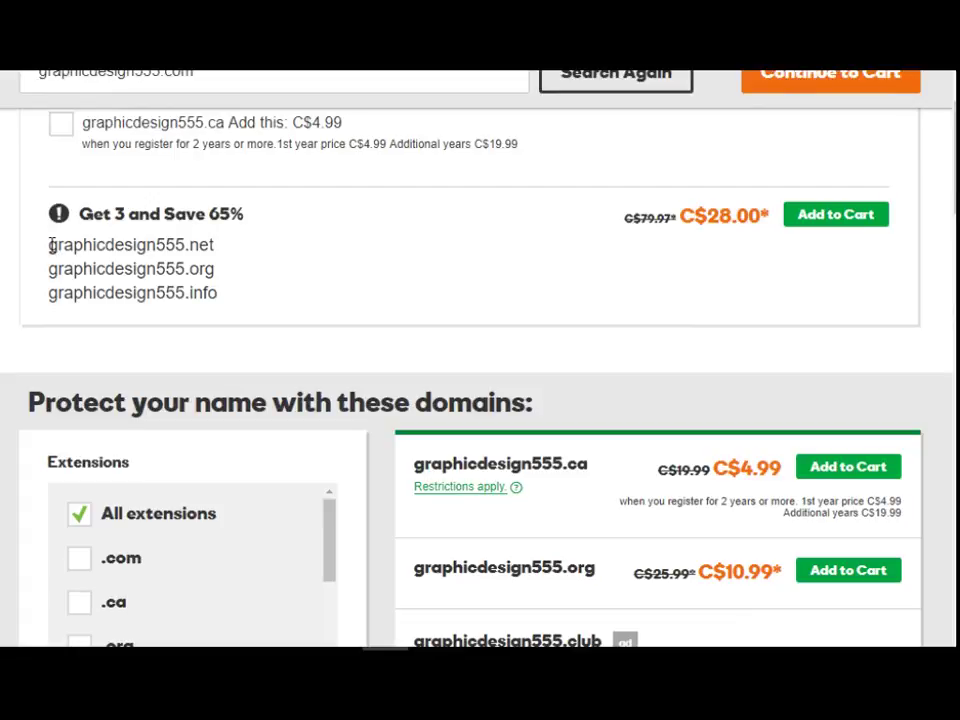
left_click_drag(51, 244, 225, 294)
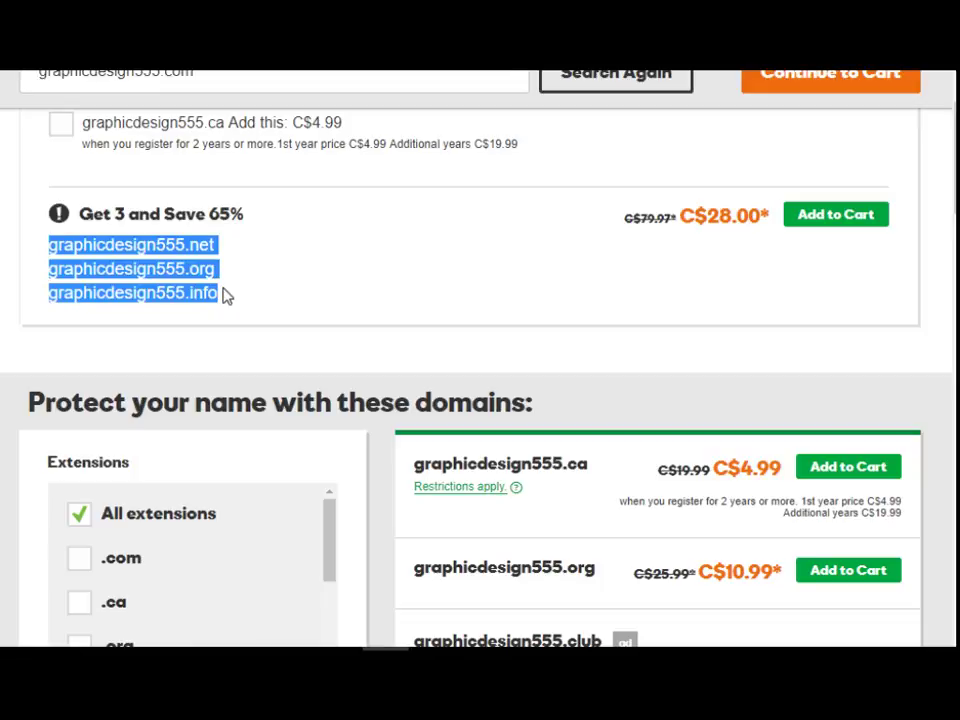
left_click(189, 244)
left_click_drag(189, 244, 212, 244)
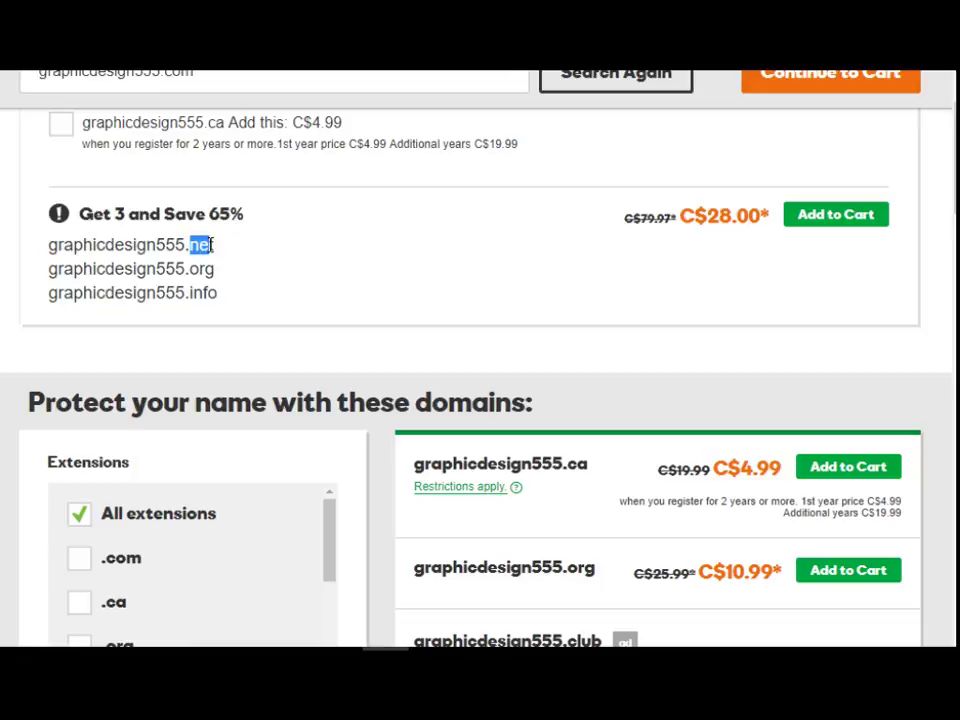
double_click(201, 268)
double_click(204, 292)
left_click(240, 296)
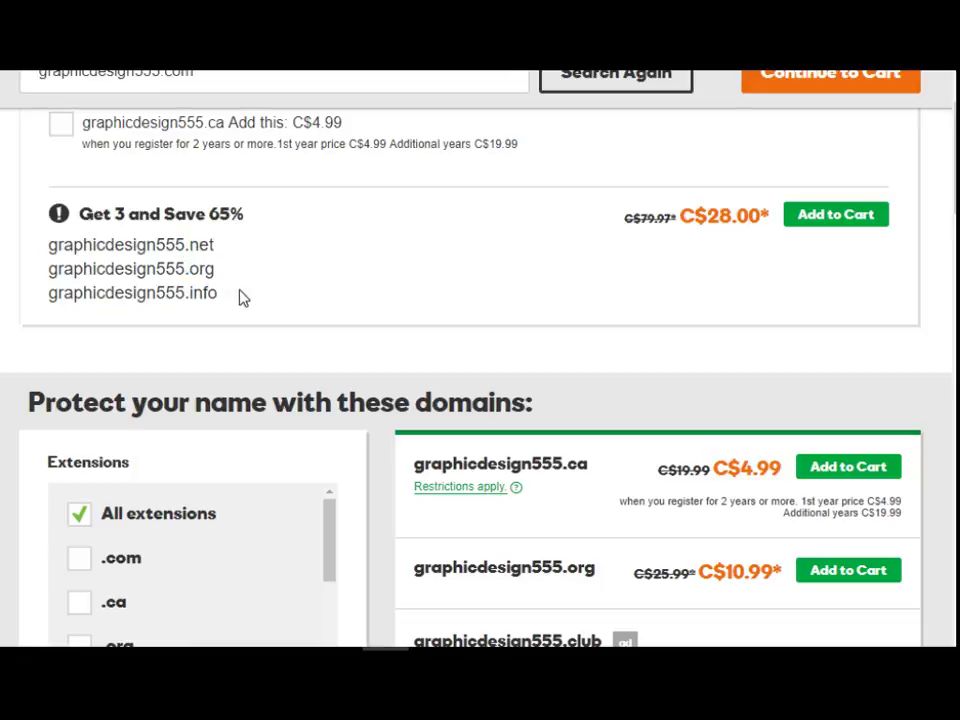
left_click_drag(218, 248, 237, 220)
left_click(245, 224)
scroll(255, 226, "up", 2)
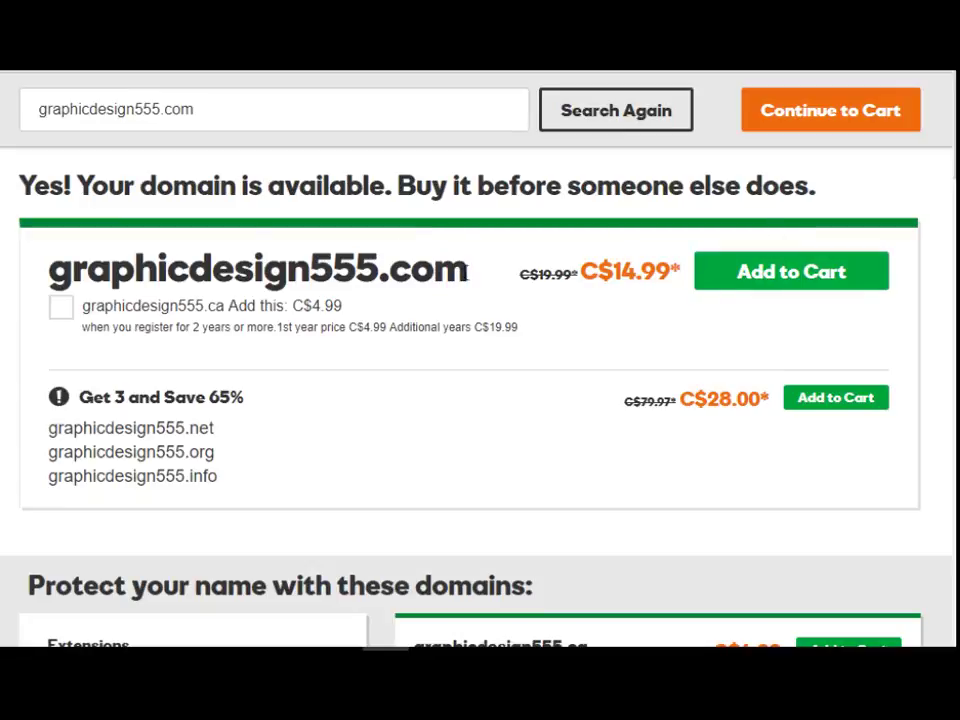
Add only graphicdesign555.com to the cart and continue to the cart
left_click_drag(520, 290, 47, 276)
left_click(47, 276)
mouse_move(47, 276)
left_mouse_down()
mouse_move(471, 289)
mouse_move(380, 289)
left_mouse_up()
left_click(471, 289)
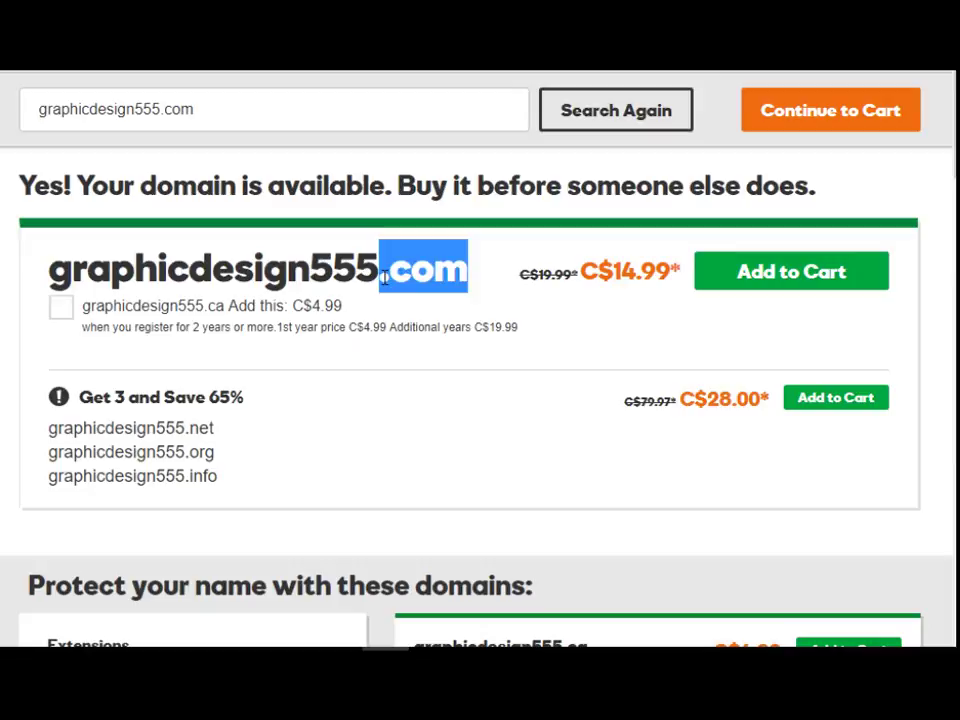
left_click(380, 289)
left_click(782, 277)
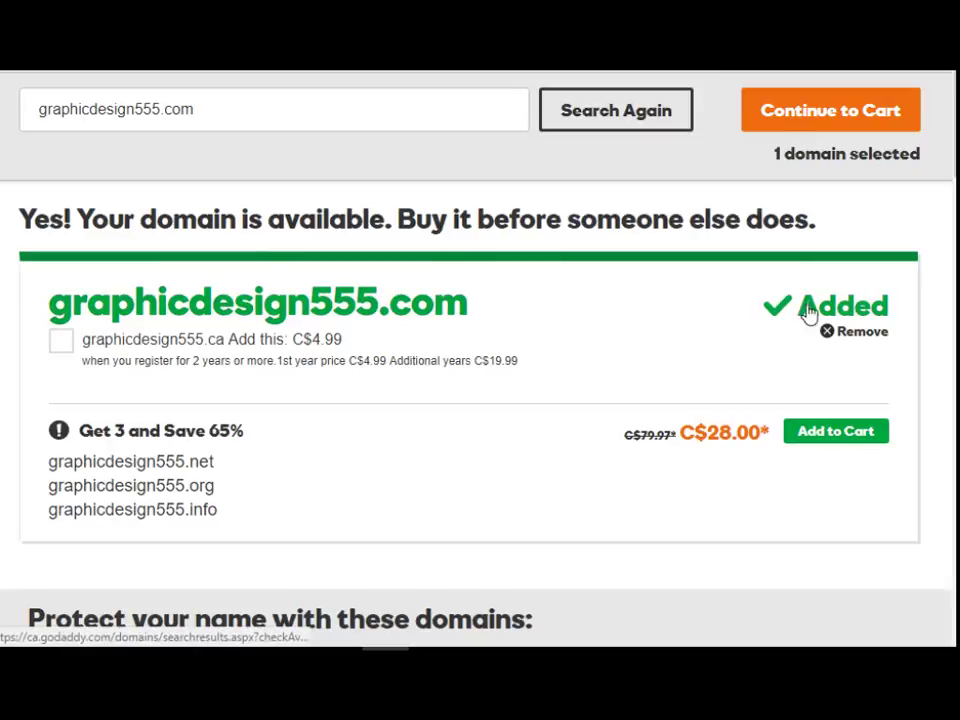
left_click(851, 313)
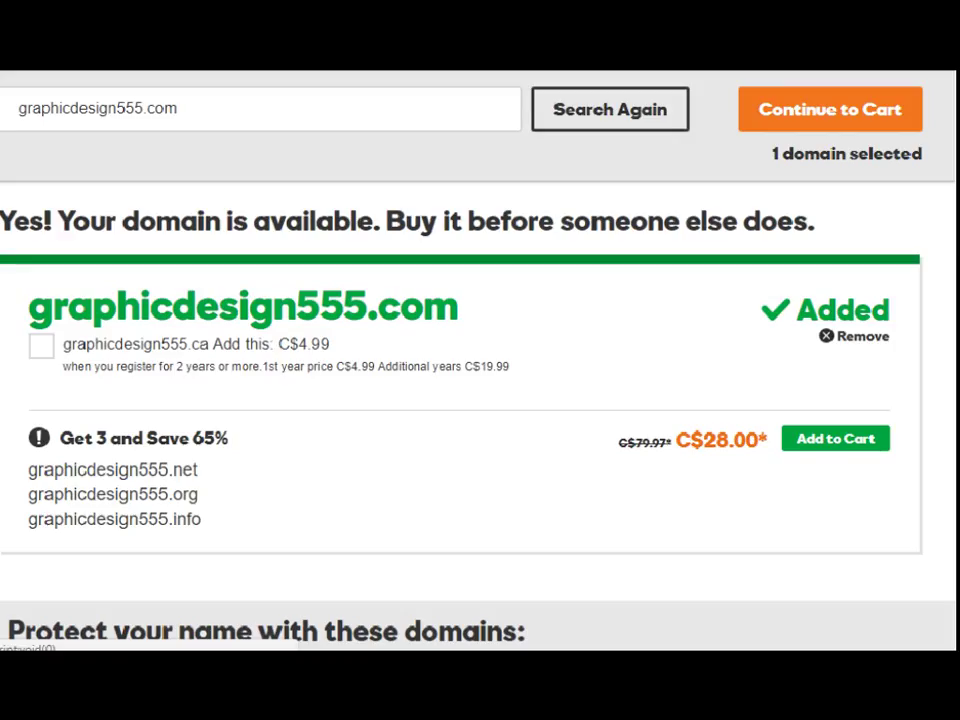
left_click(838, 120)
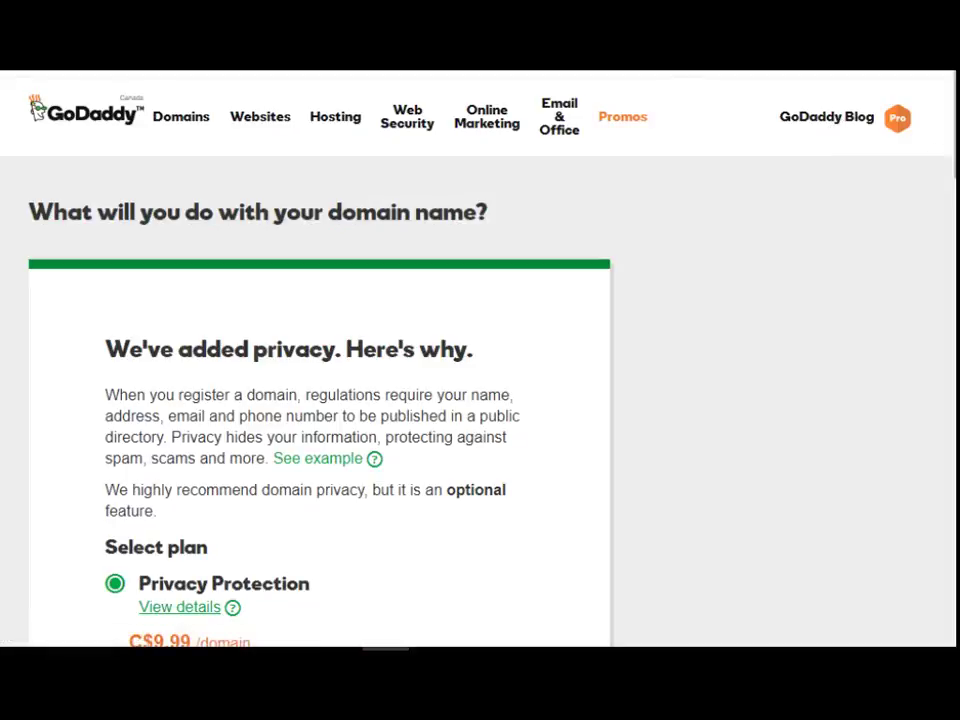
Keep the Privacy Protection plan at C$9.99 per domain selected, reviewing its name and price
scroll(320, 400, "down", 2)
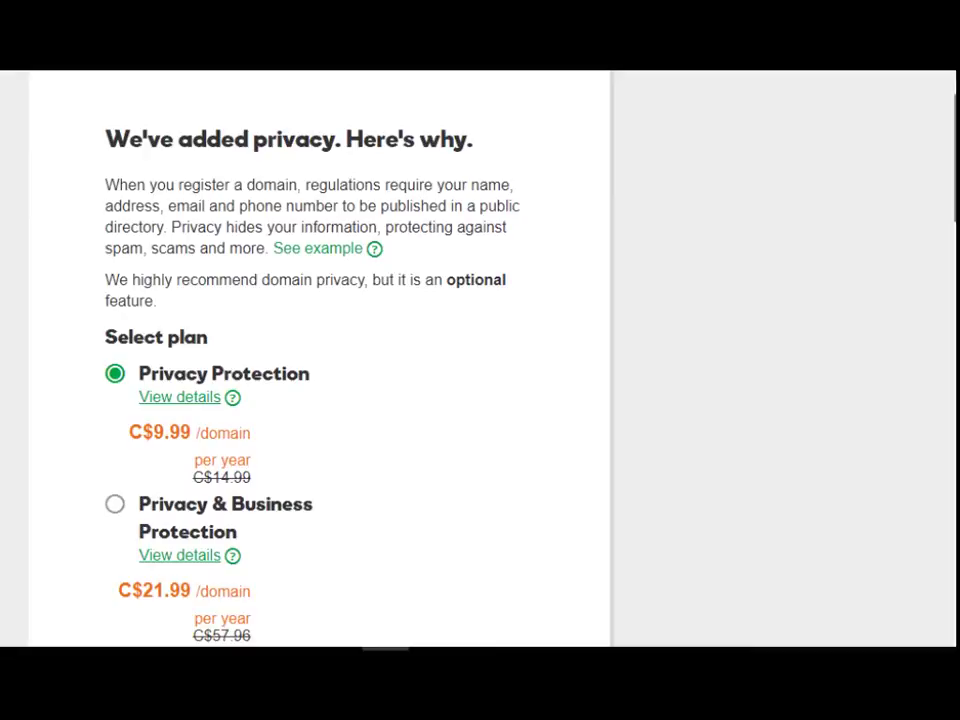
scroll(320, 360, "down", 1)
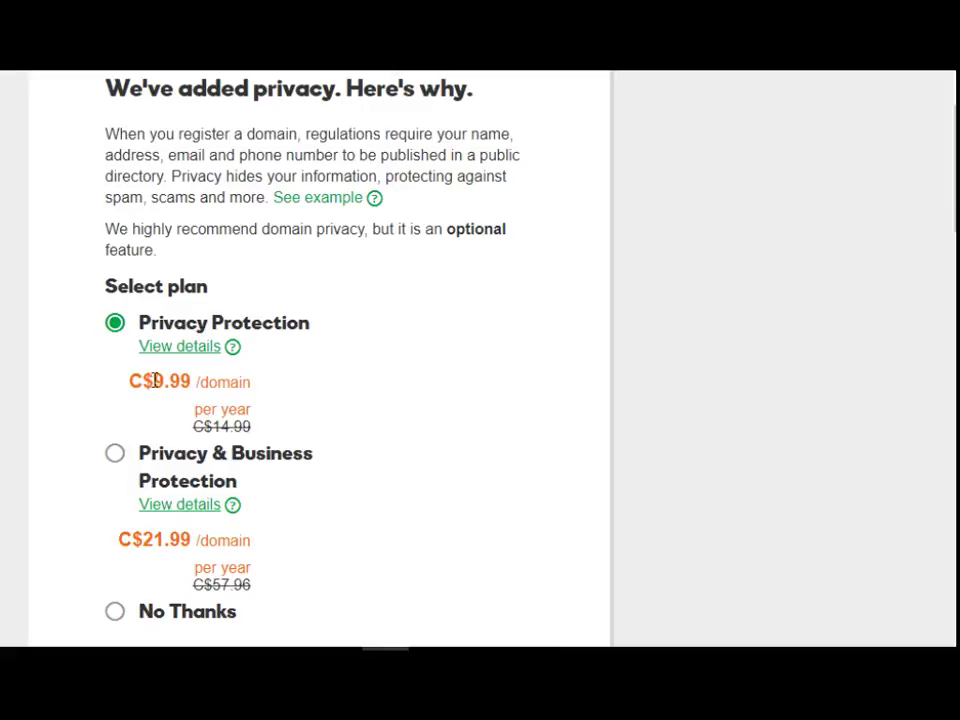
left_click_drag(143, 381, 255, 392)
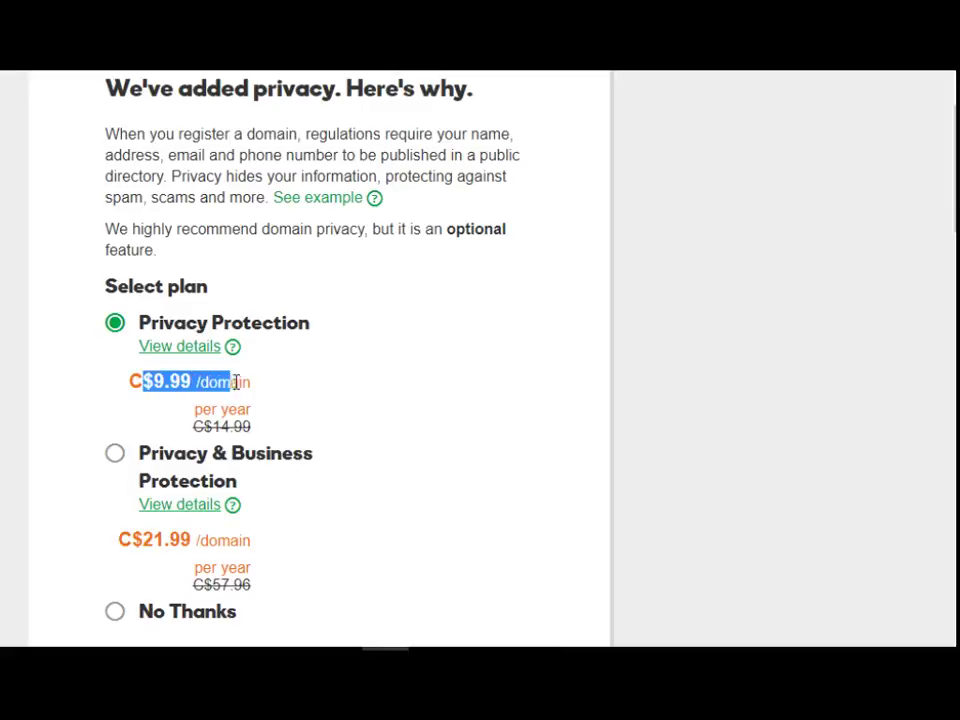
left_click(257, 409)
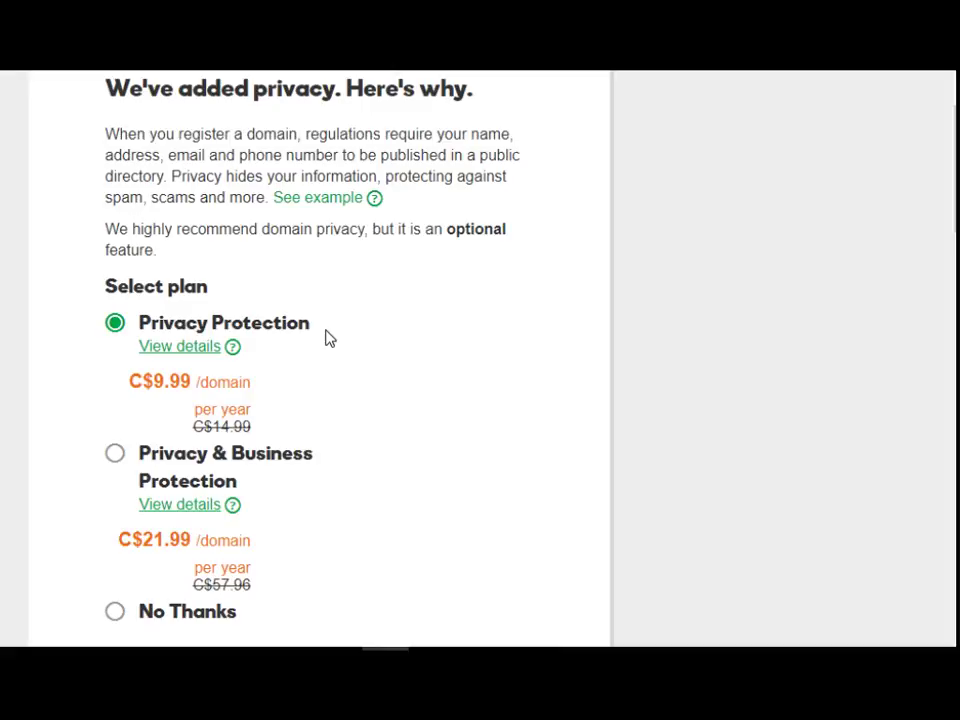
left_click_drag(313, 327, 138, 322)
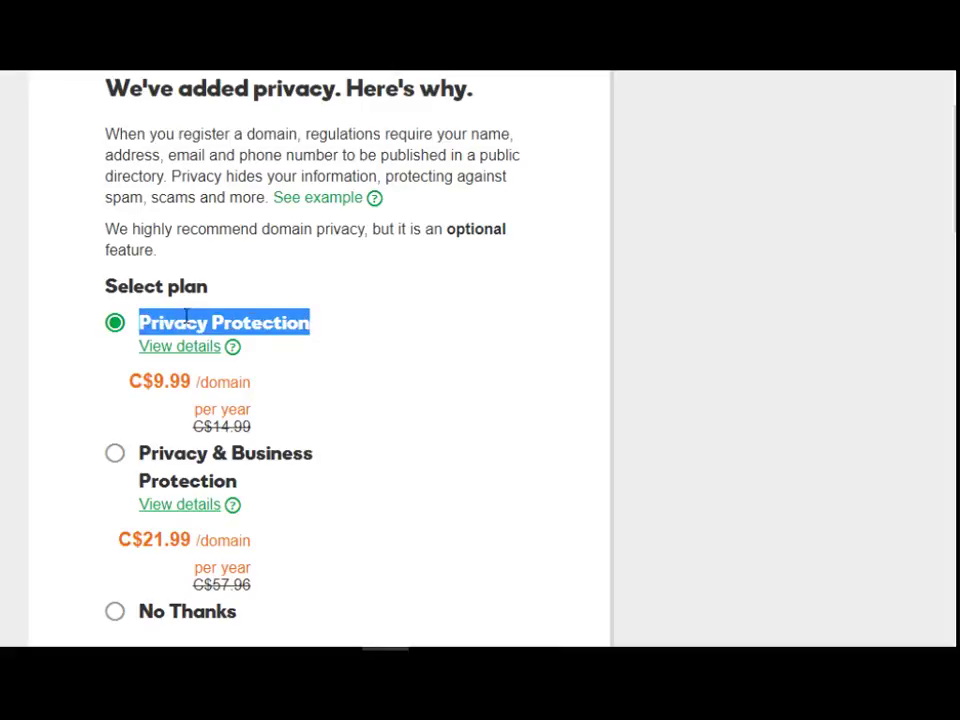
left_click(408, 343)
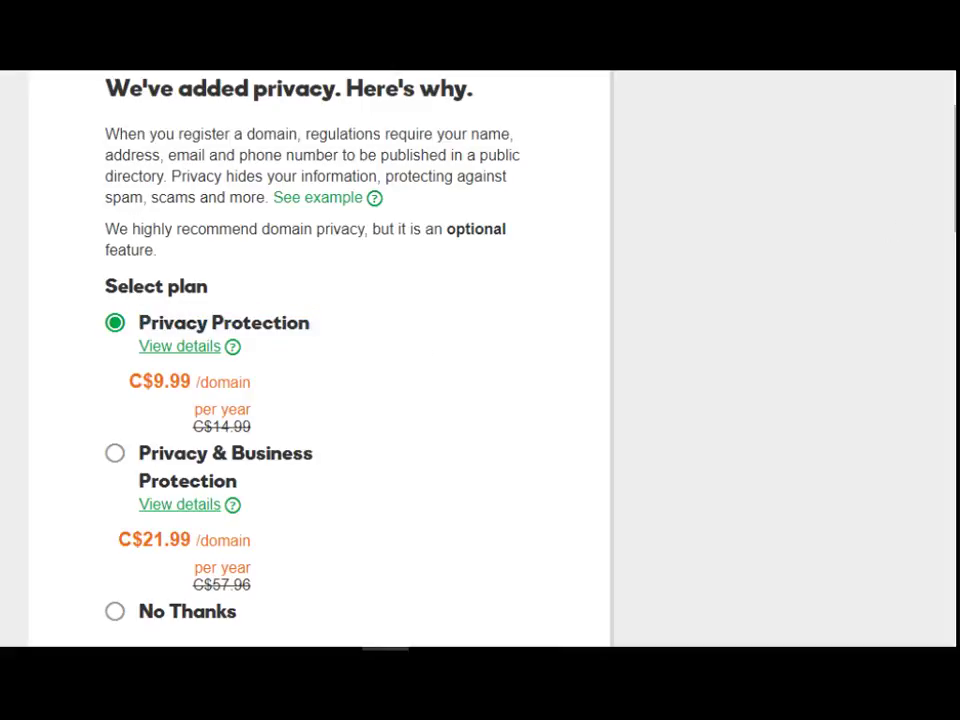
left_click_drag(953, 204, 943, 347)
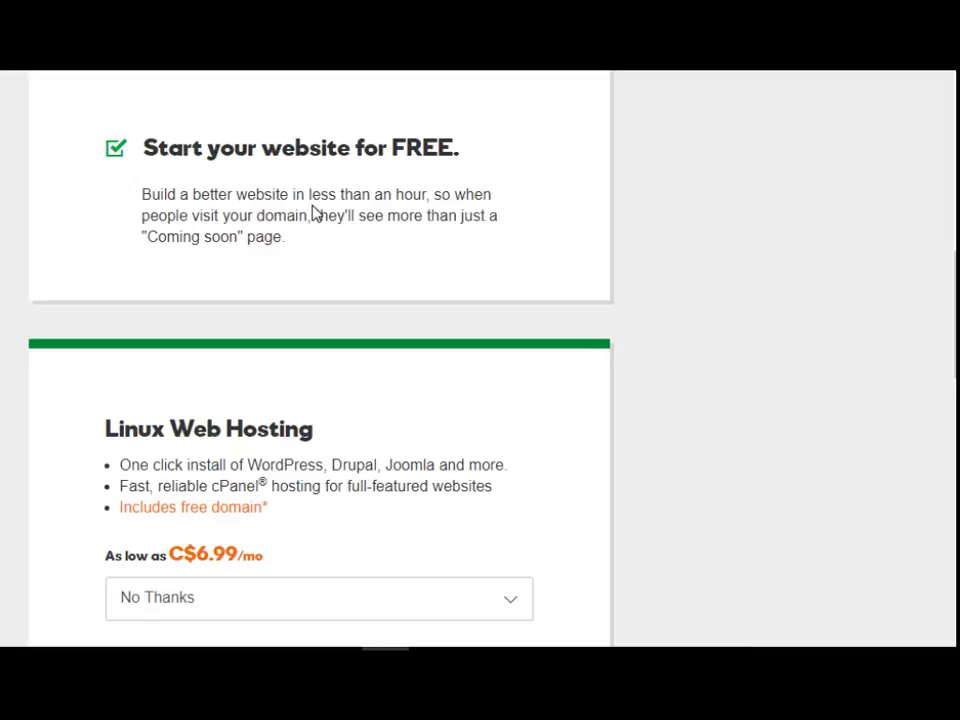
Decline the free website builder offer by unchecking 'Start your website for FREE.'
left_click(117, 153)
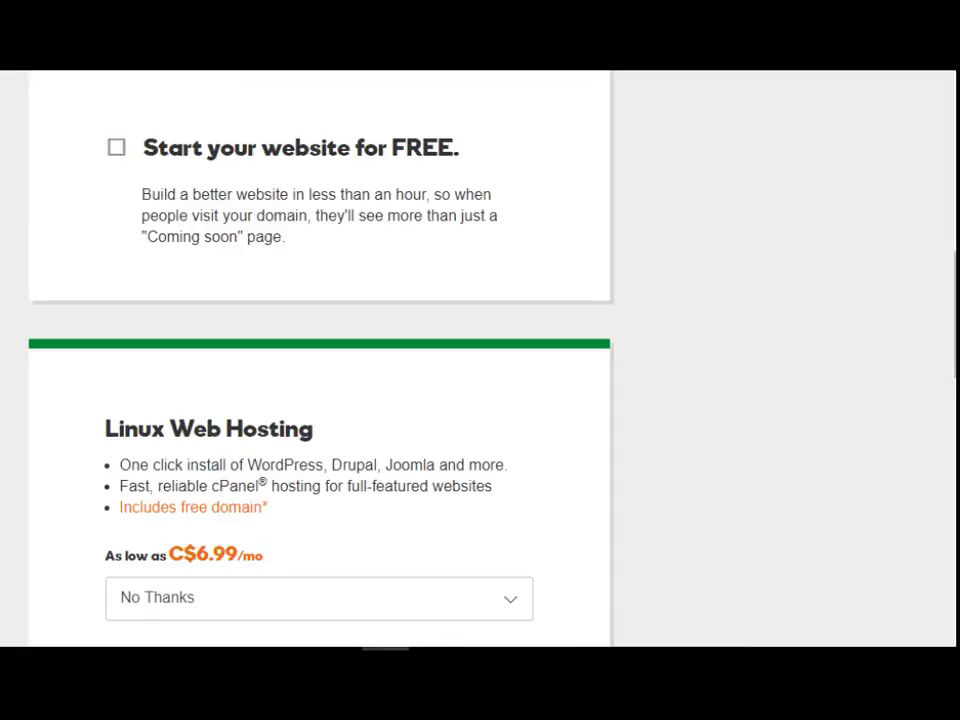
scroll(480, 360, "down", 3)
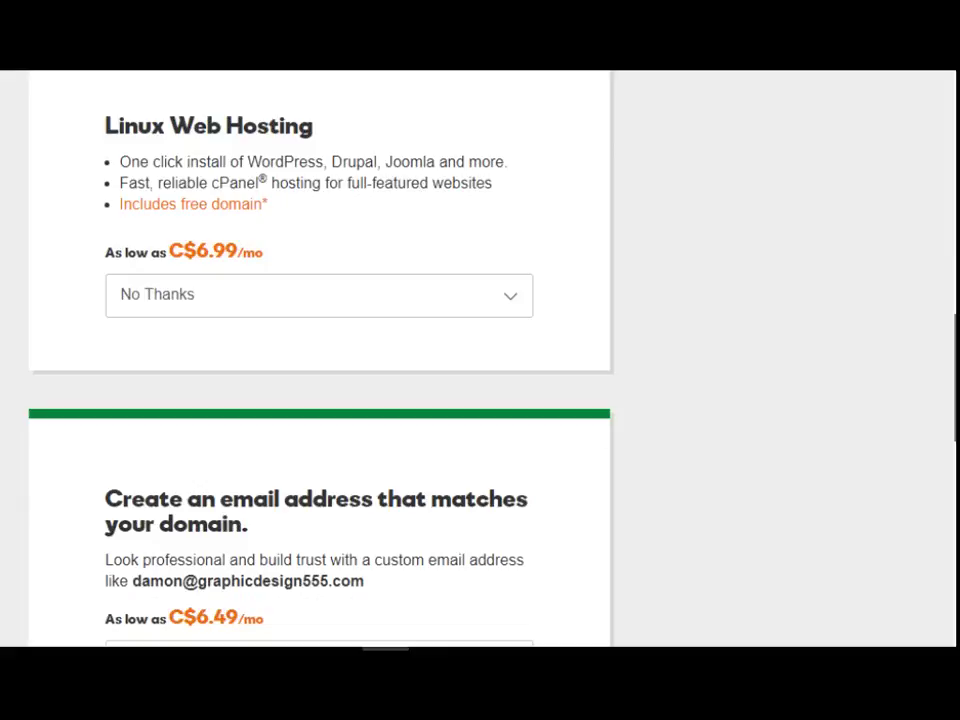
scroll(480, 360, "up", 1)
scroll(557, 282, "up", 1)
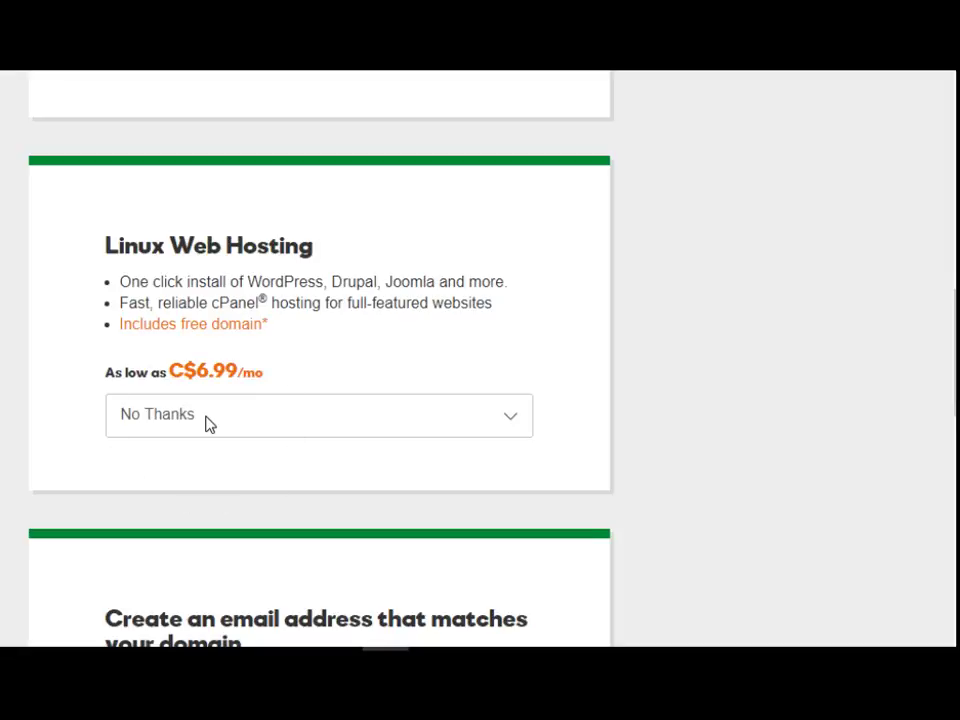
scroll(320, 400, "down", 1)
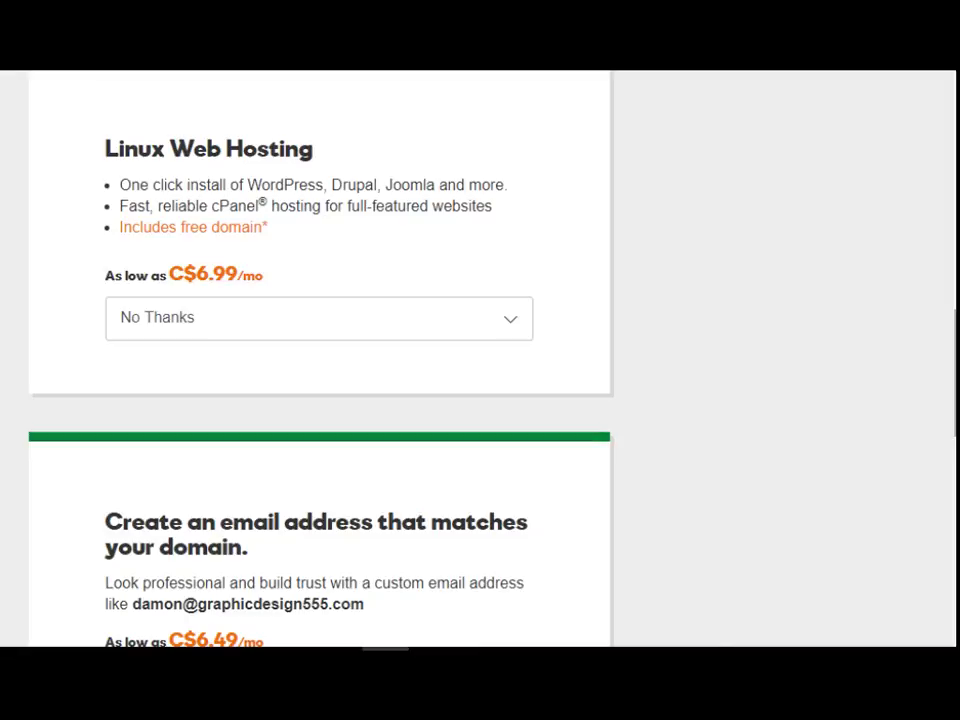
Scroll to the domain-matching email offer and inspect its example address
scroll(480, 360, "down", 2)
scroll(480, 360, "down", 1)
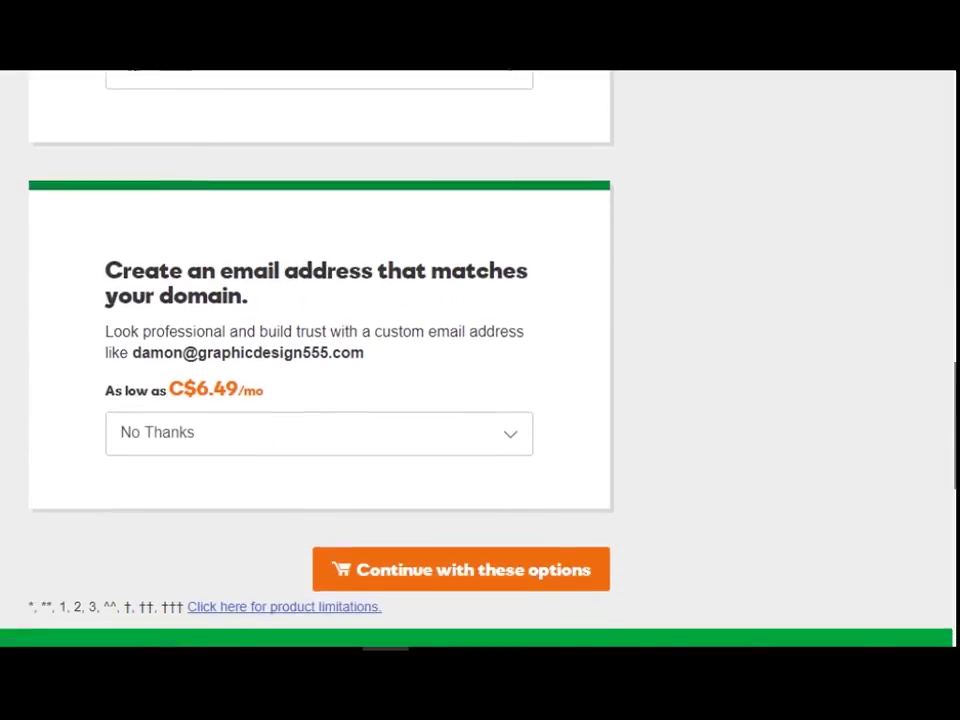
scroll(480, 360, "down", 1)
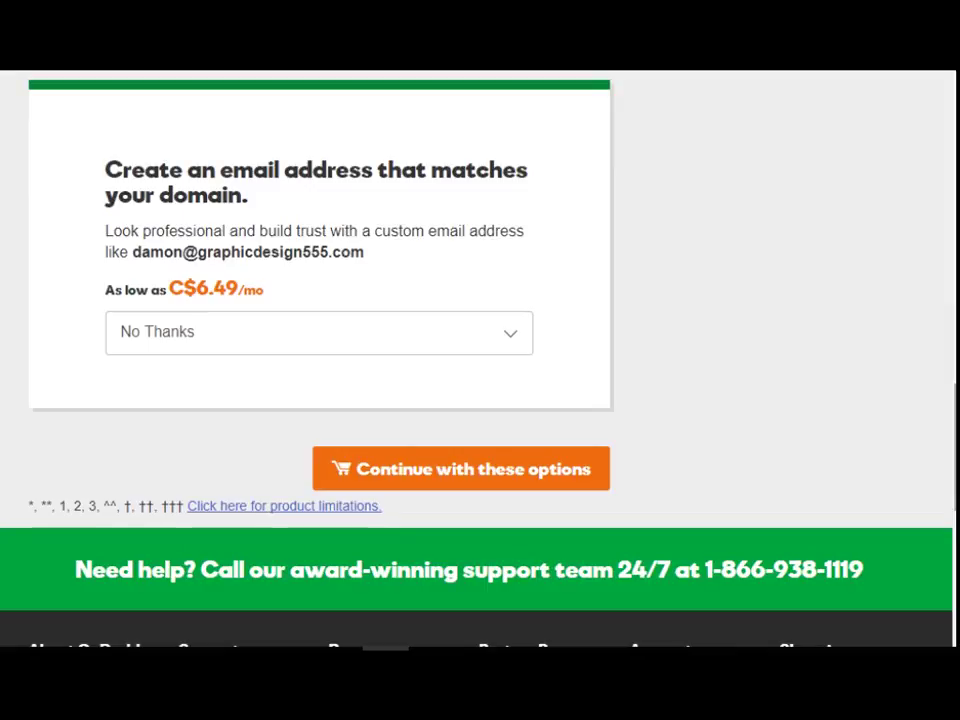
mouse_move(367, 256)
left_mouse_down()
mouse_move(133, 252)
mouse_move(368, 256)
left_mouse_up()
left_click(183, 256)
left_click(188, 252)
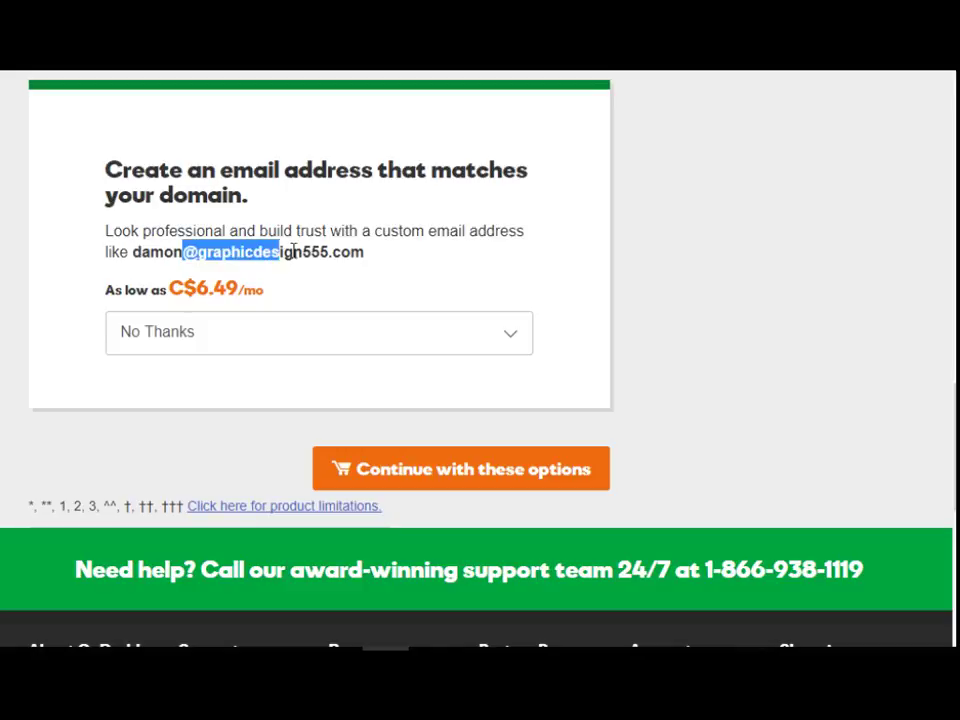
left_click(370, 260)
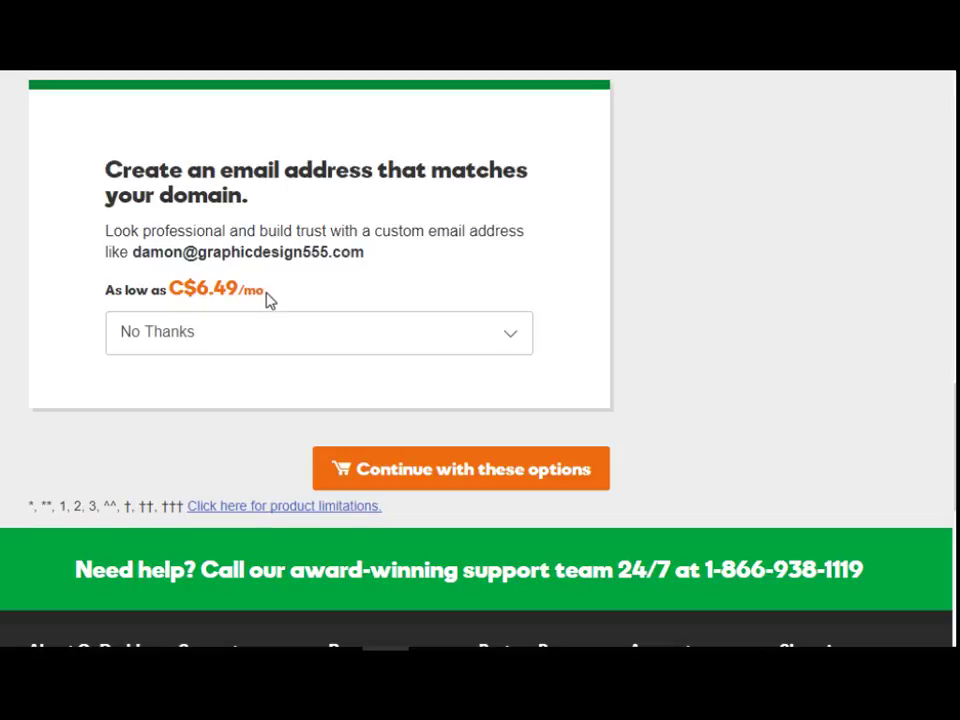
Leave the C$6.49/mo email plan at No Thanks and continue with these options
left_click_drag(266, 297, 198, 292)
left_click(254, 286)
left_click(201, 342)
left_click(482, 476)
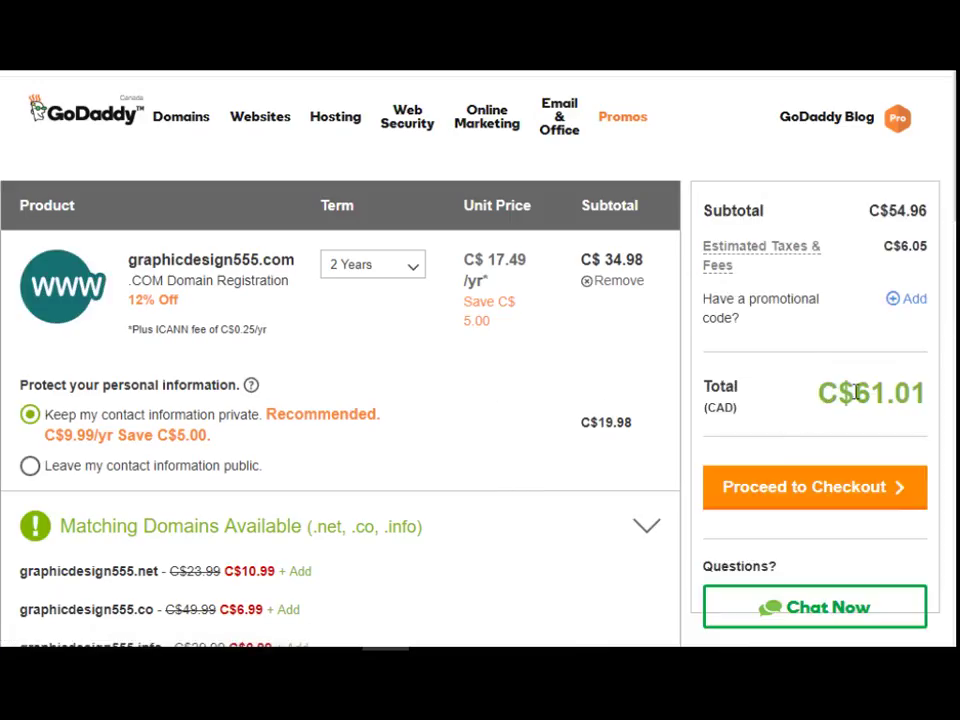
Review the C$61.01 cart total for the 2-year graphicdesign555.com registration
left_click_drag(853, 393, 940, 402)
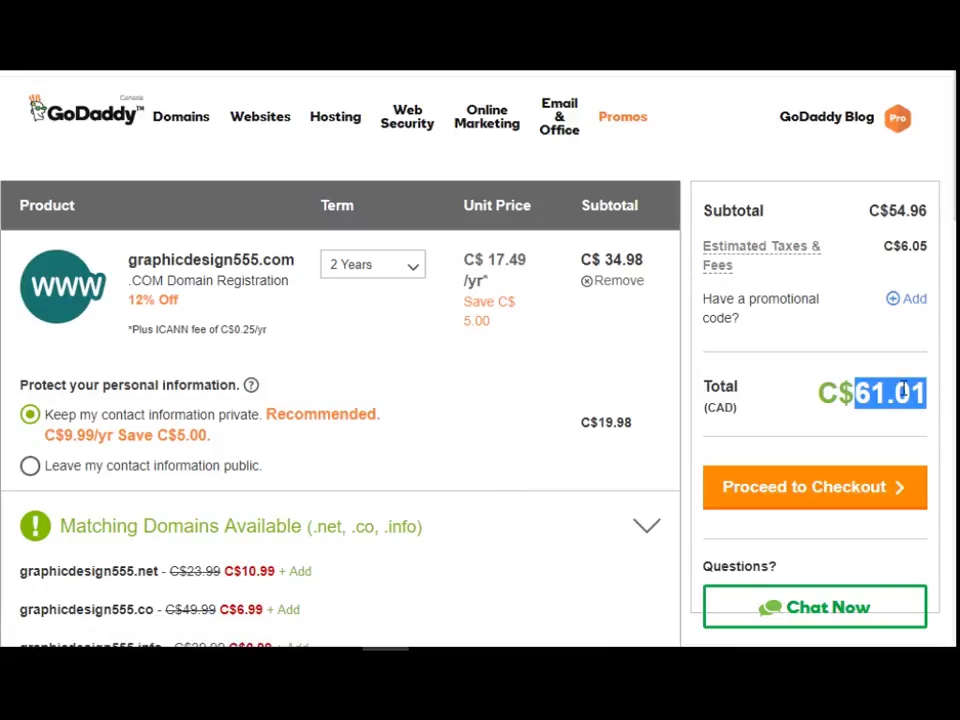
left_click(903, 390)
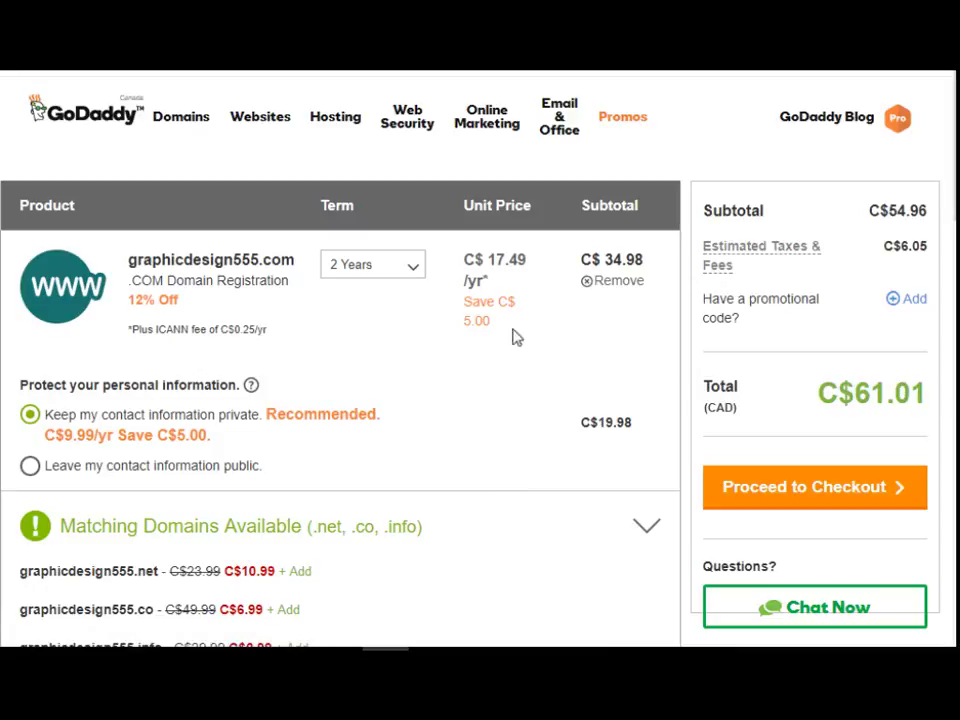
left_click(408, 271)
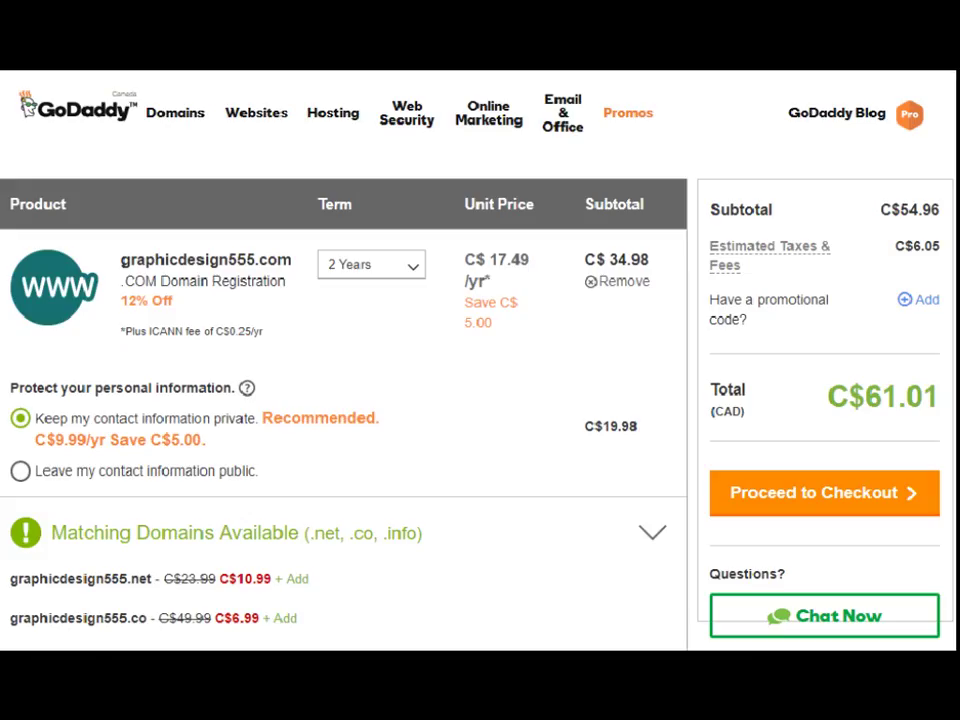
Set graphicdesign555.com's term to 1 Year and check the C$14.99 price and C$27.75 total
left_click(411, 269)
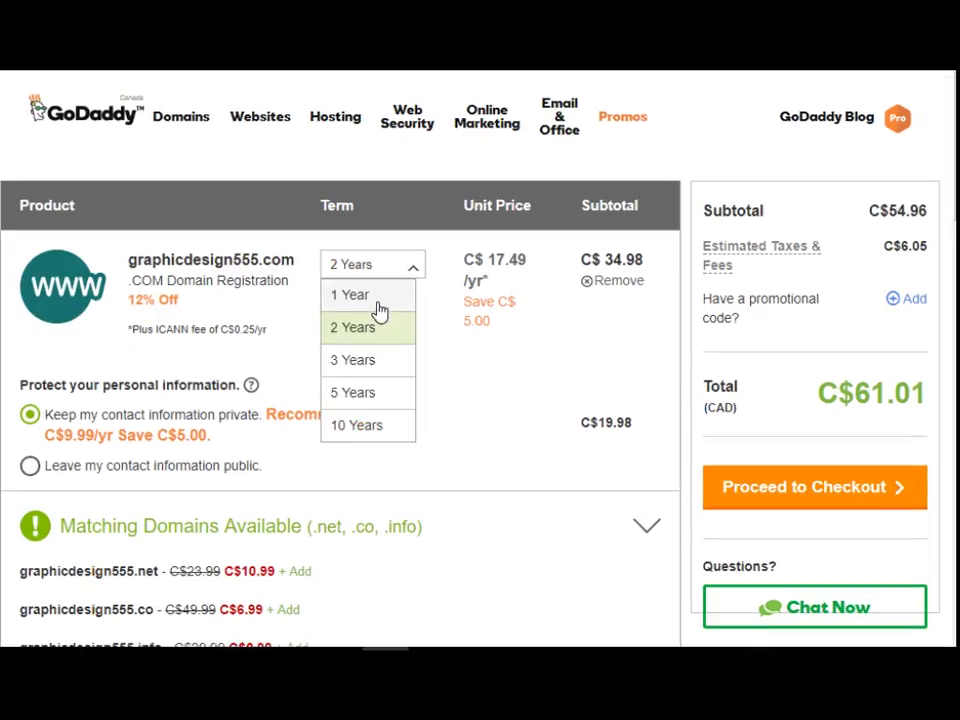
left_click(379, 297)
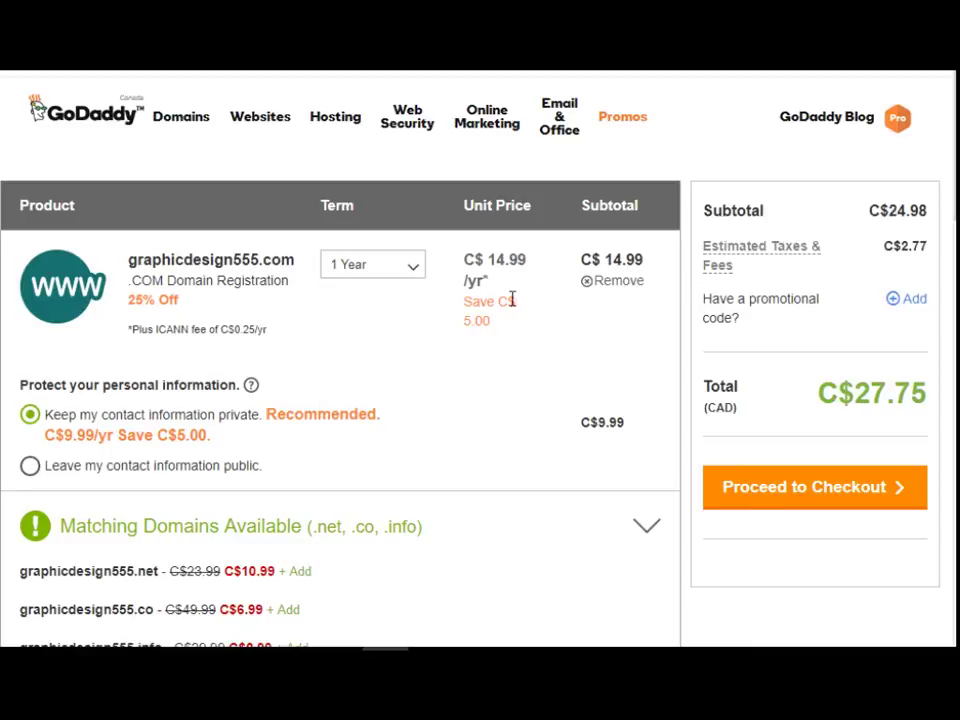
left_click_drag(490, 260, 529, 260)
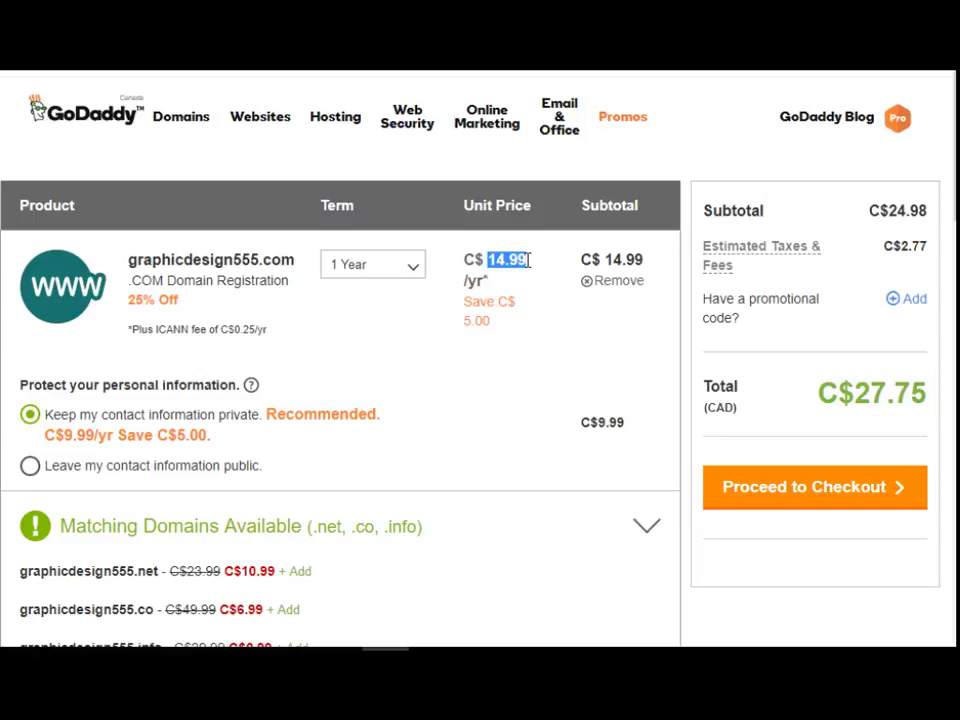
left_click_drag(588, 422, 626, 423)
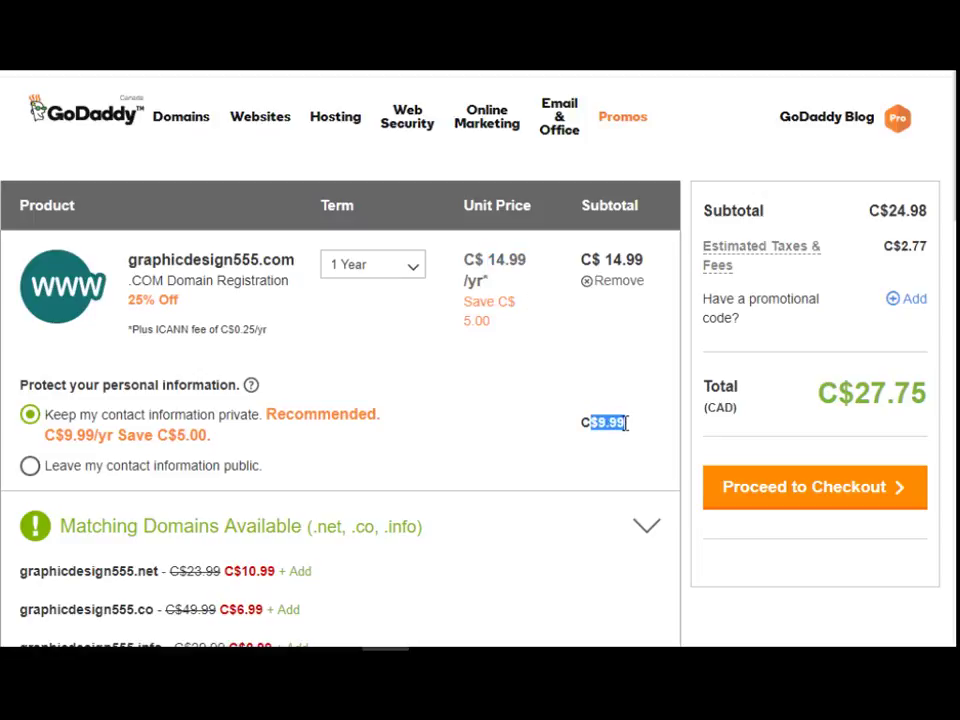
triple_click(931, 258)
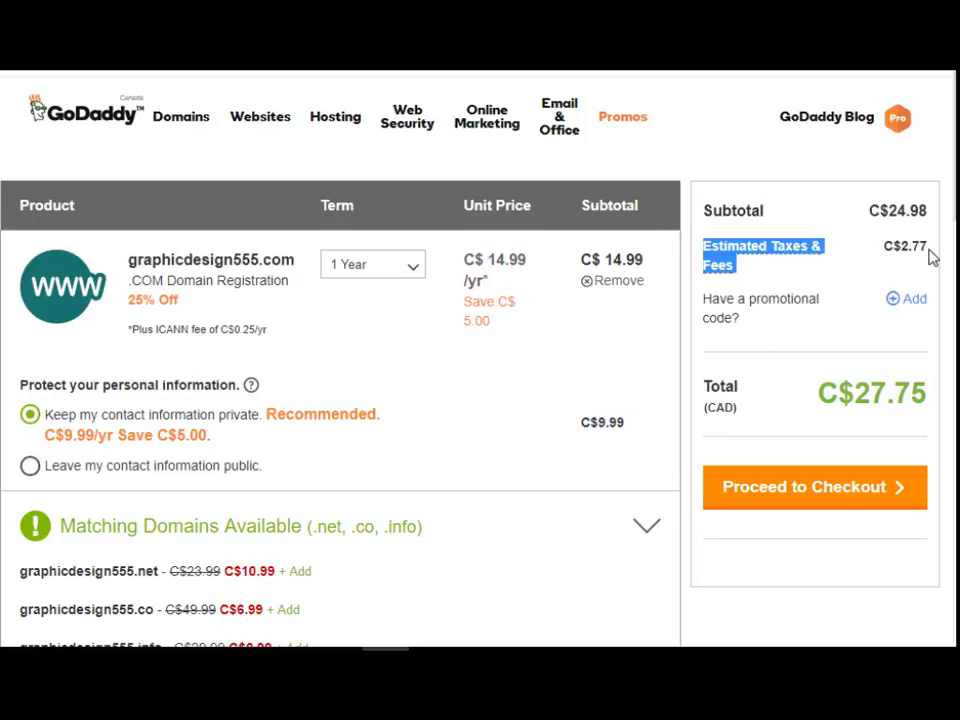
left_click_drag(928, 394, 862, 392)
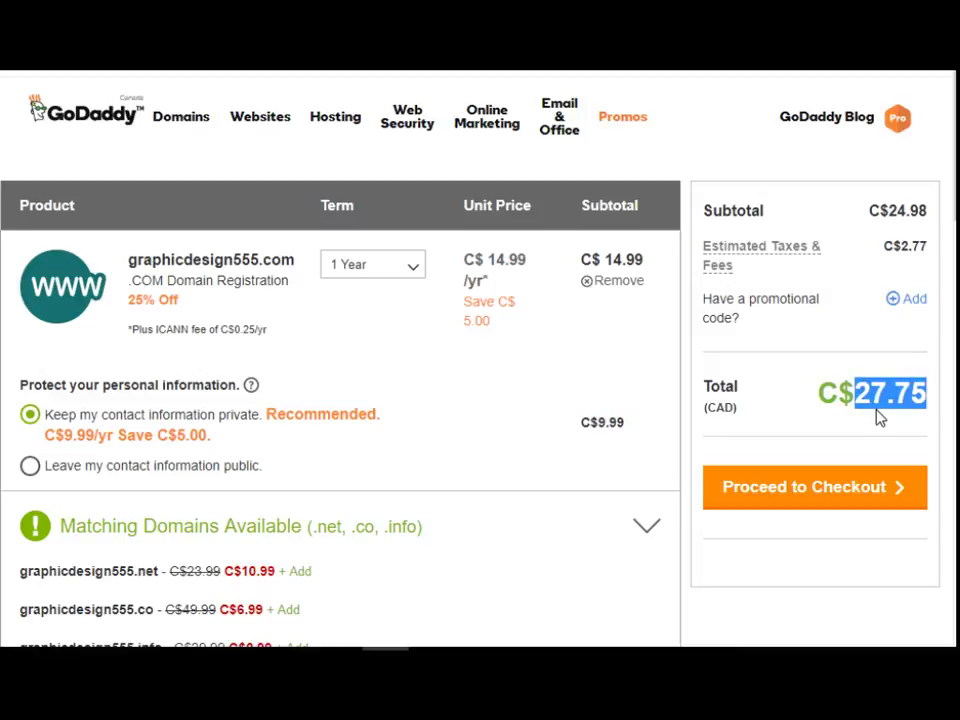
left_click(879, 418)
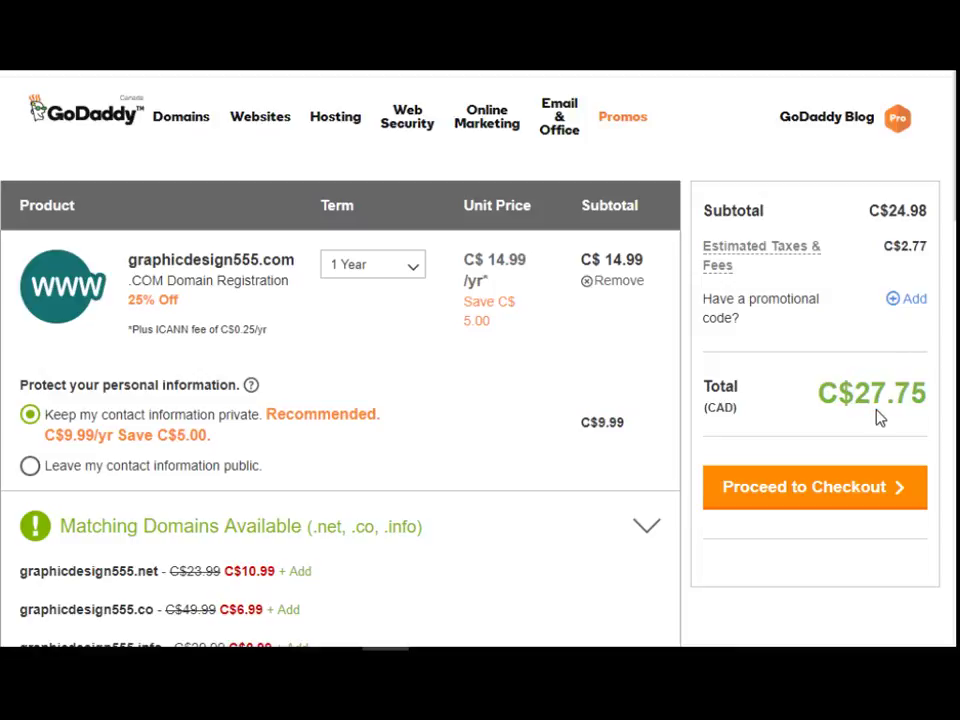
left_click_drag(299, 264, 130, 259)
left_click(266, 255)
left_click(764, 500)
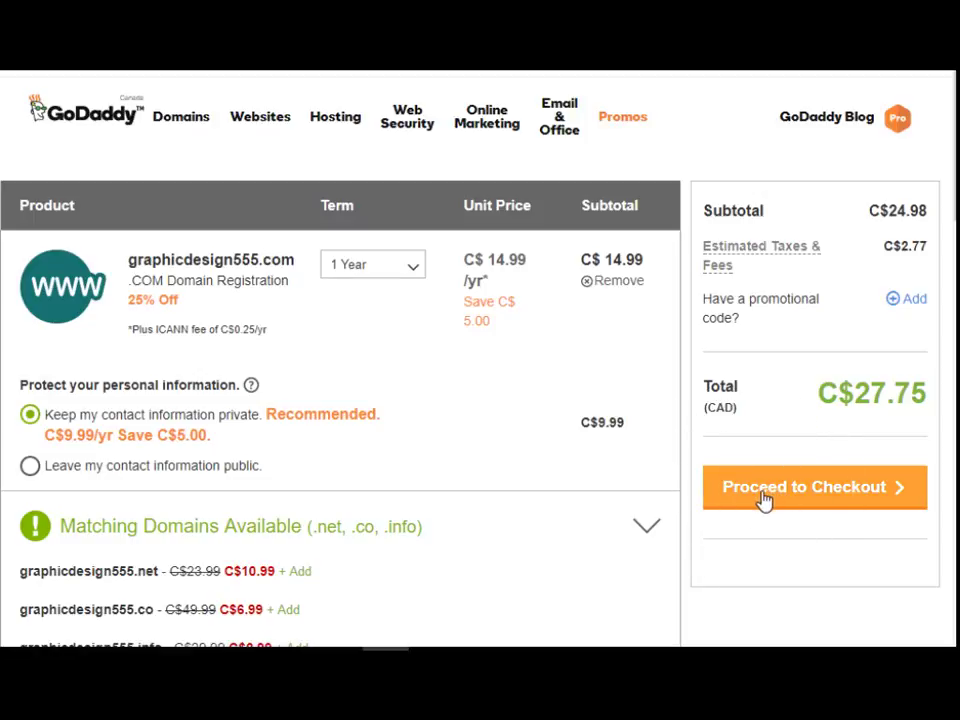